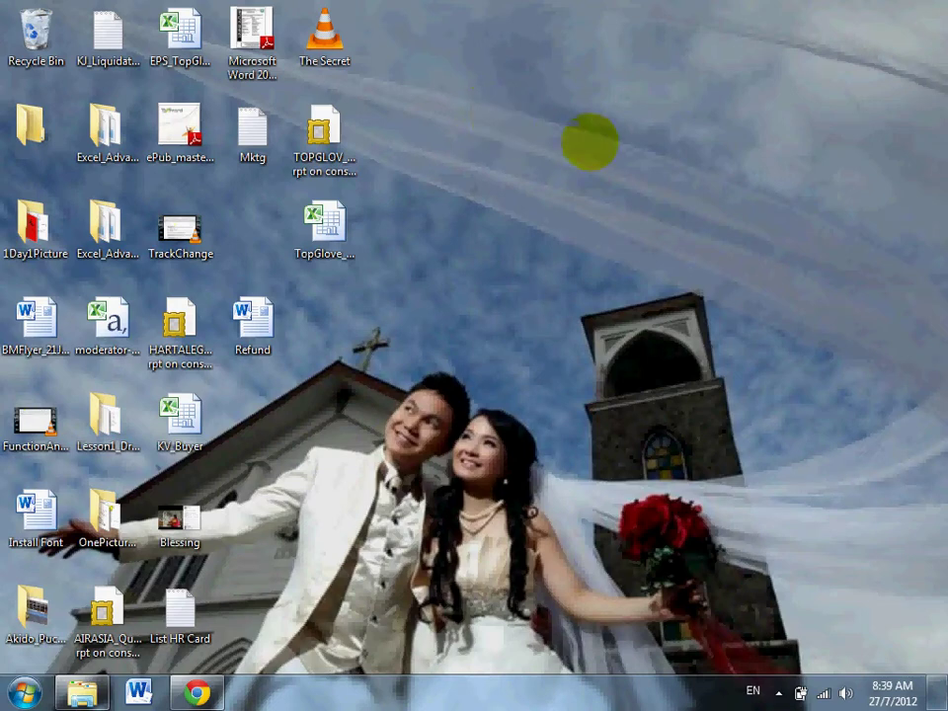
- Create a new desktop folder named 'Gratitude' and open it
{"action": "right_click", "coordinate": [671, 174]}
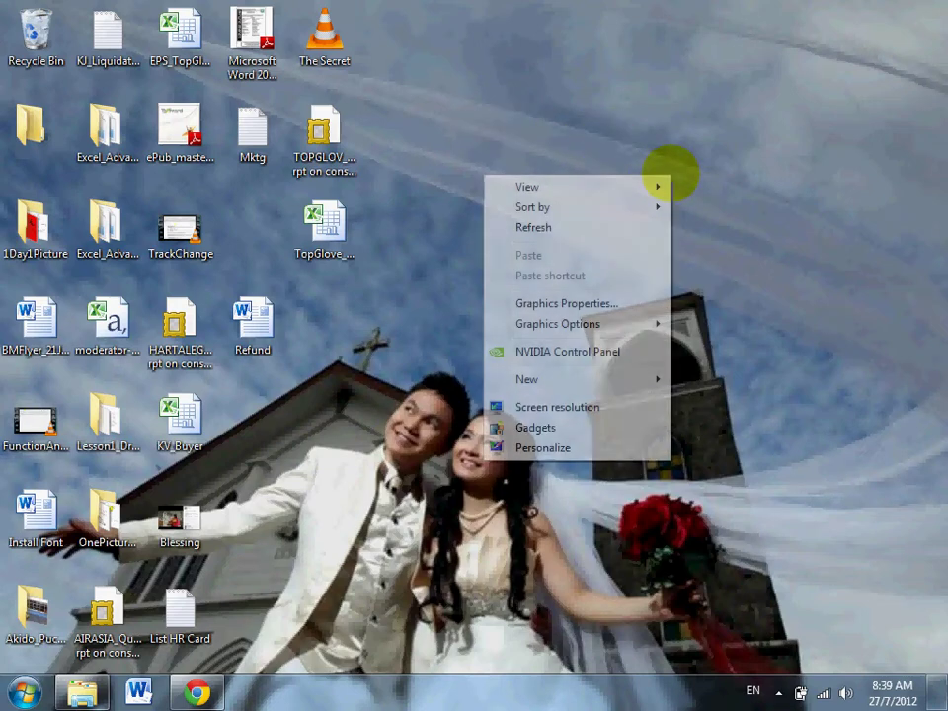
{"action": "mouse_move", "coordinate": [547, 376]}
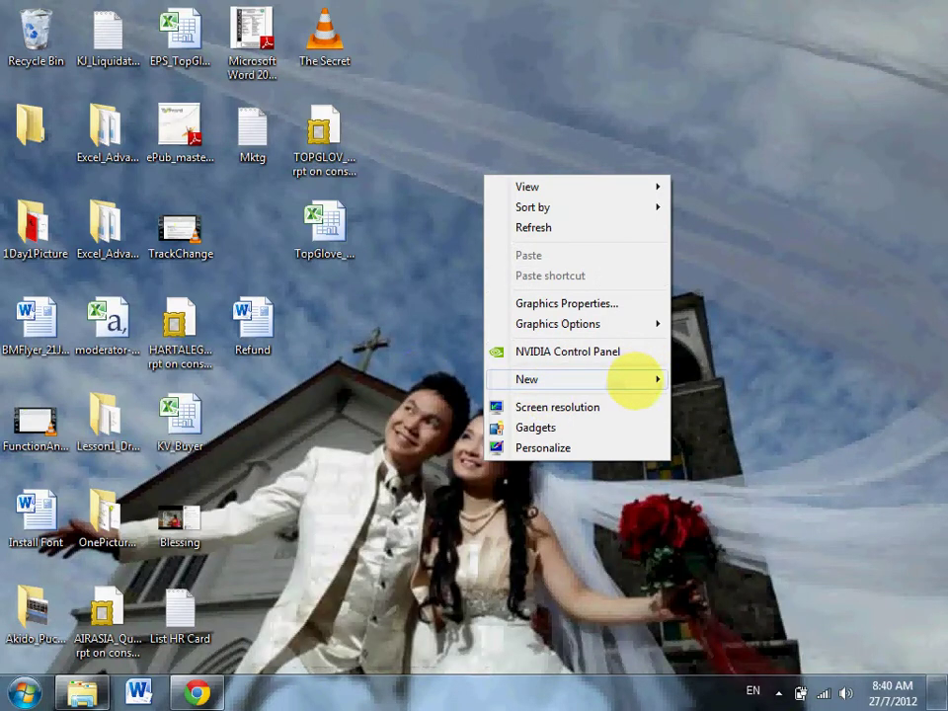
{"action": "mouse_move", "coordinate": [516, 379]}
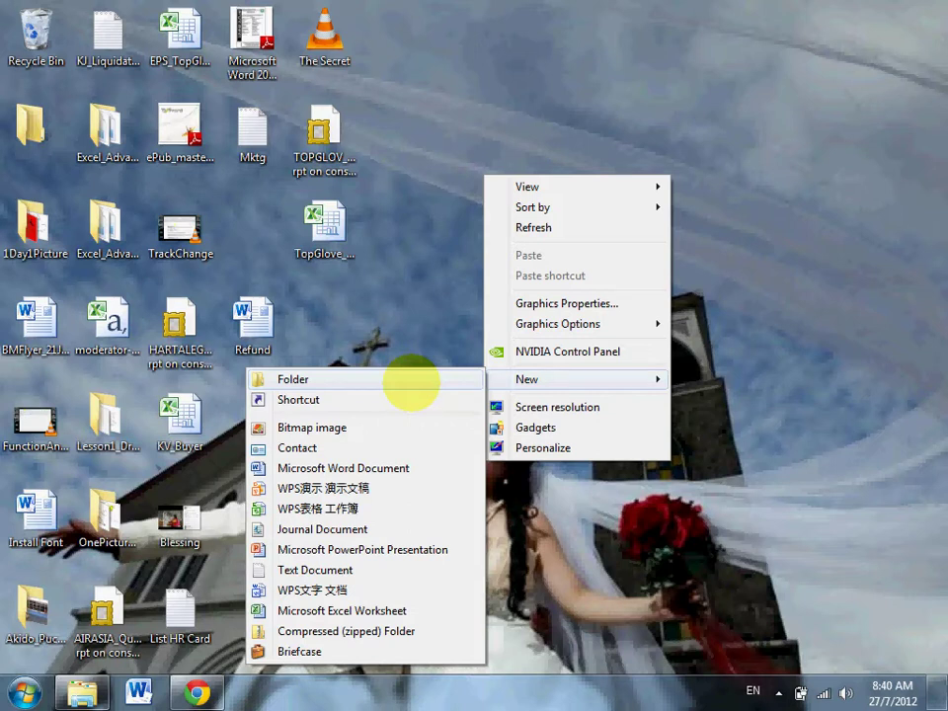
{"action": "left_click", "coordinate": [410, 380]}
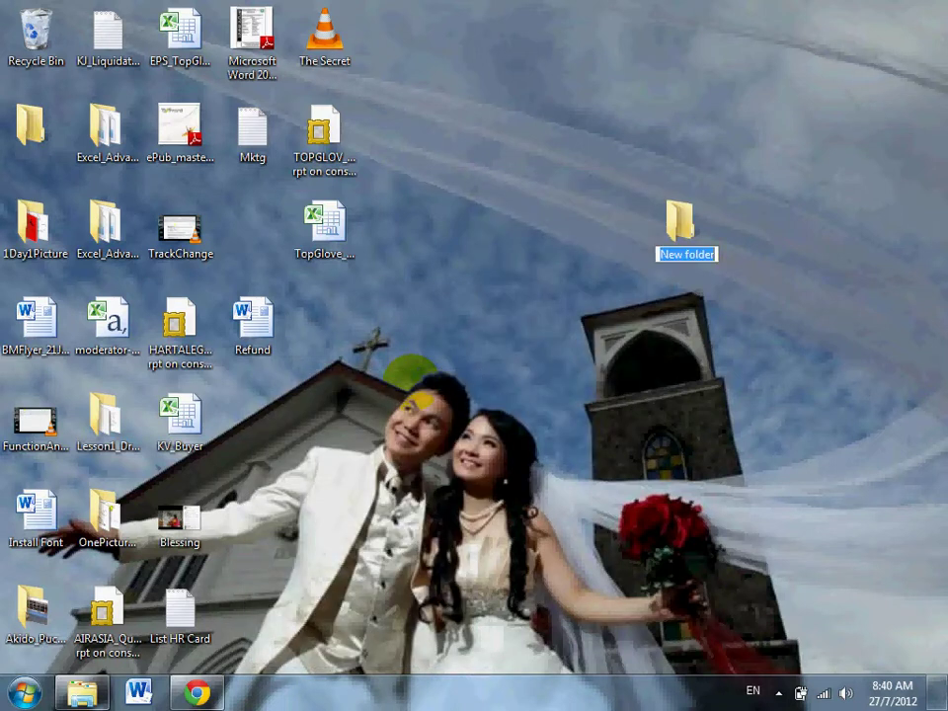
{"action": "type", "text": "Gratitude"}
{"action": "key", "text": "Return"}
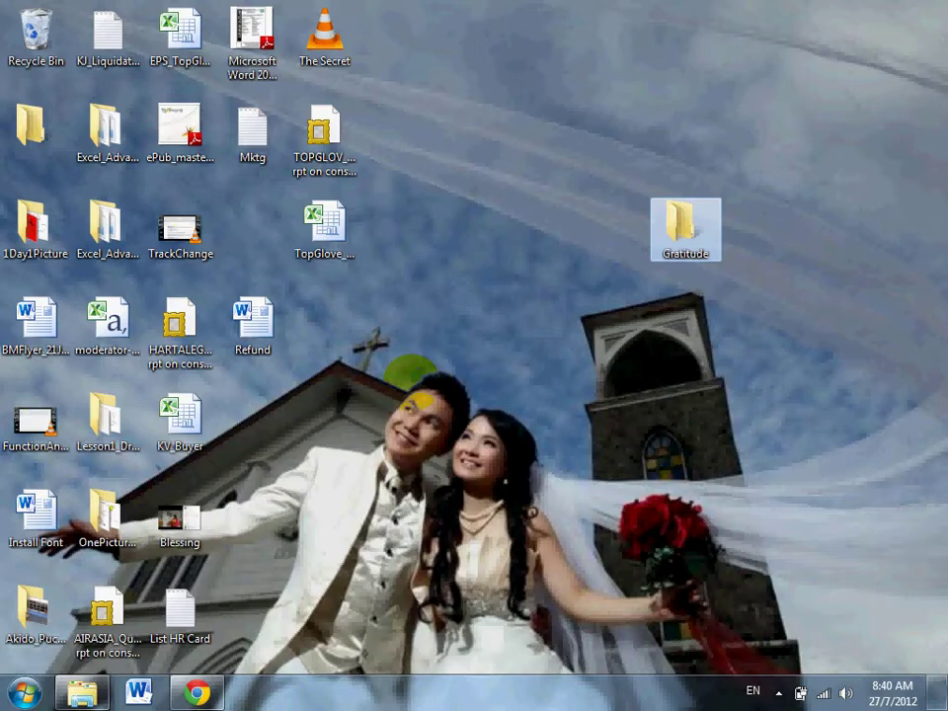
{"action": "key", "text": "Return"}
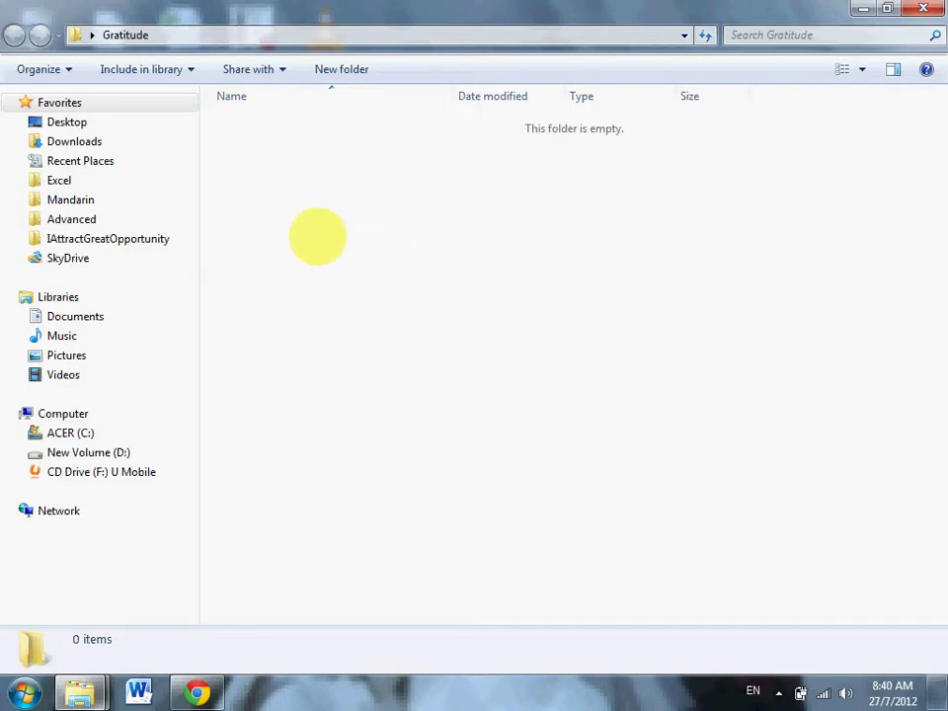
- Add a Word document named 'Gratitude Diary' to the Gratitude folder and open it in Word
{"action": "right_click", "coordinate": [316, 238]}
{"action": "mouse_move", "coordinate": [297, 462]}
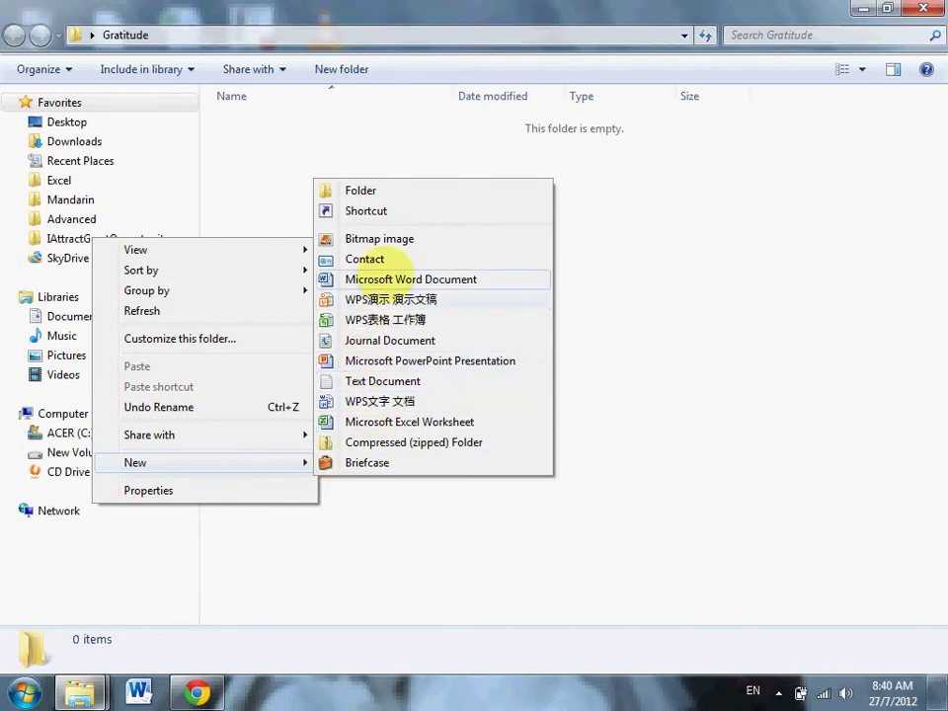
{"action": "left_click", "coordinate": [371, 279]}
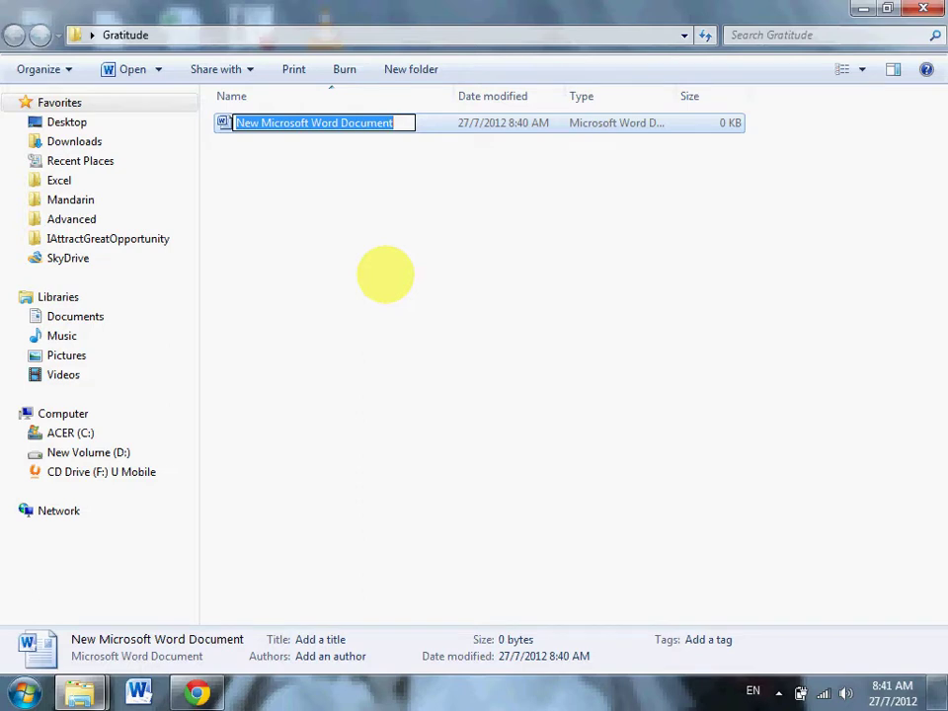
{"action": "type", "text": "Gratitude Jo"}
{"action": "key", "text": "BackSpace"}
{"action": "key", "text": "BackSpace"}
{"action": "type", "text": "Diary"}
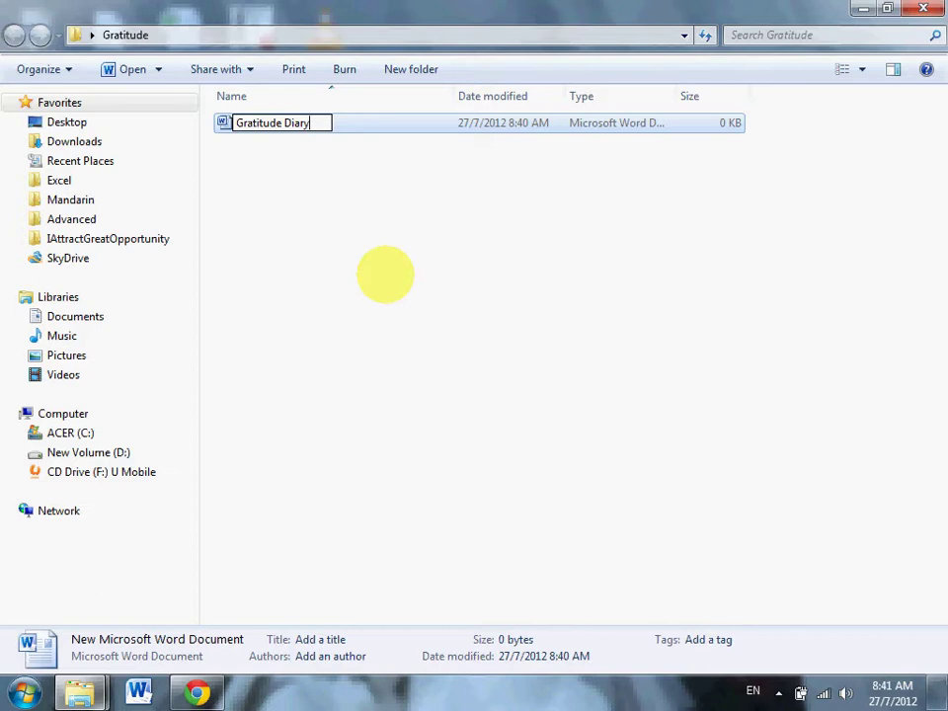
{"action": "key", "text": "Return"}
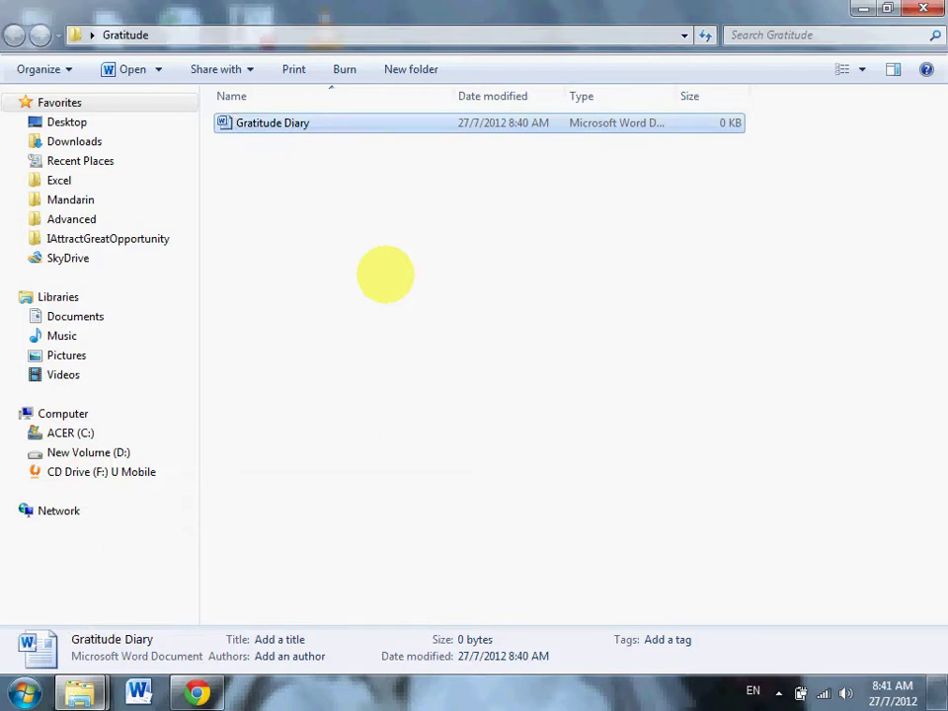
{"action": "key", "text": "Return"}
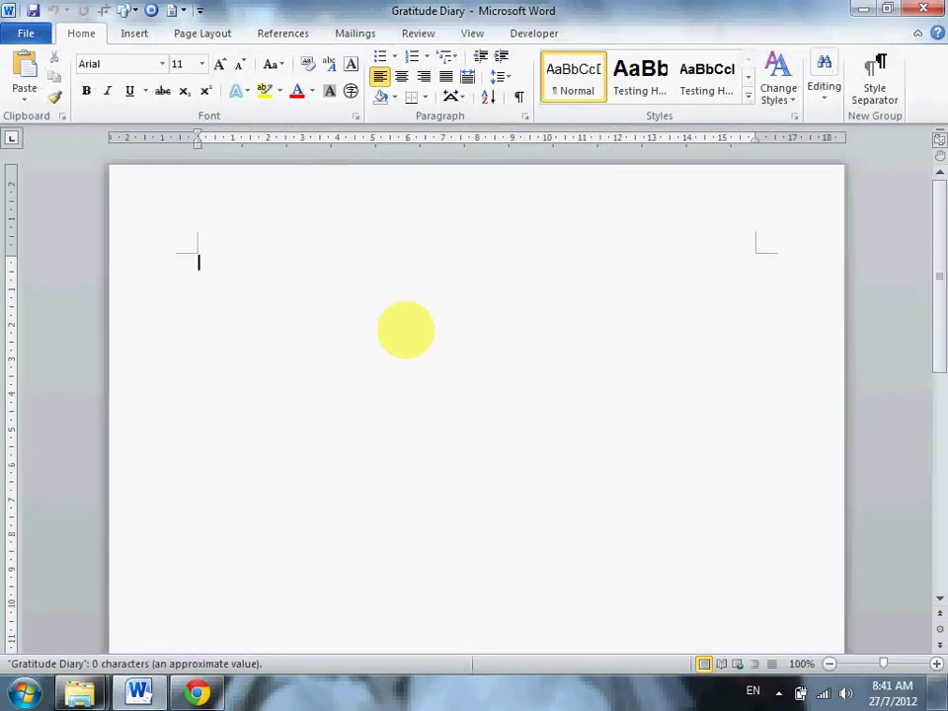
- Type the title 'Gratitude Diary' with Monday on the line below
{"action": "type", "text": "Gratitude Diary"}
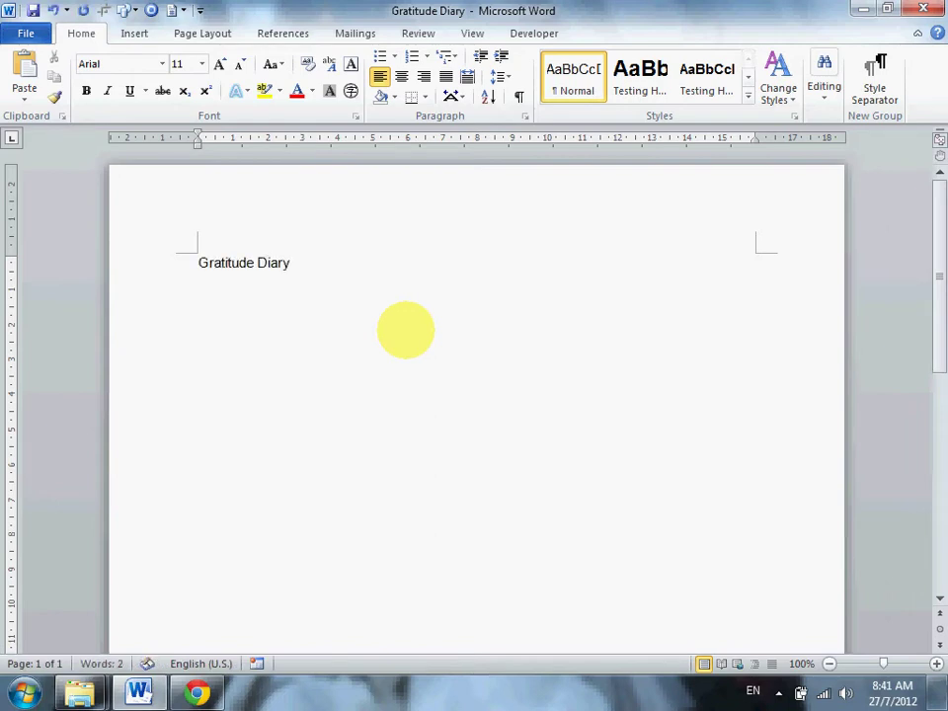
{"action": "key", "text": "Return"}
{"action": "type", "text": "M"}
{"action": "type", "text": "onday"}
{"action": "key", "text": "Return"}
- Add Tuesday, Wednesday, Thursday, Friday and Saturday, each on its own line
{"action": "type", "text": "Tuesday"}
{"action": "key", "text": "Return"}
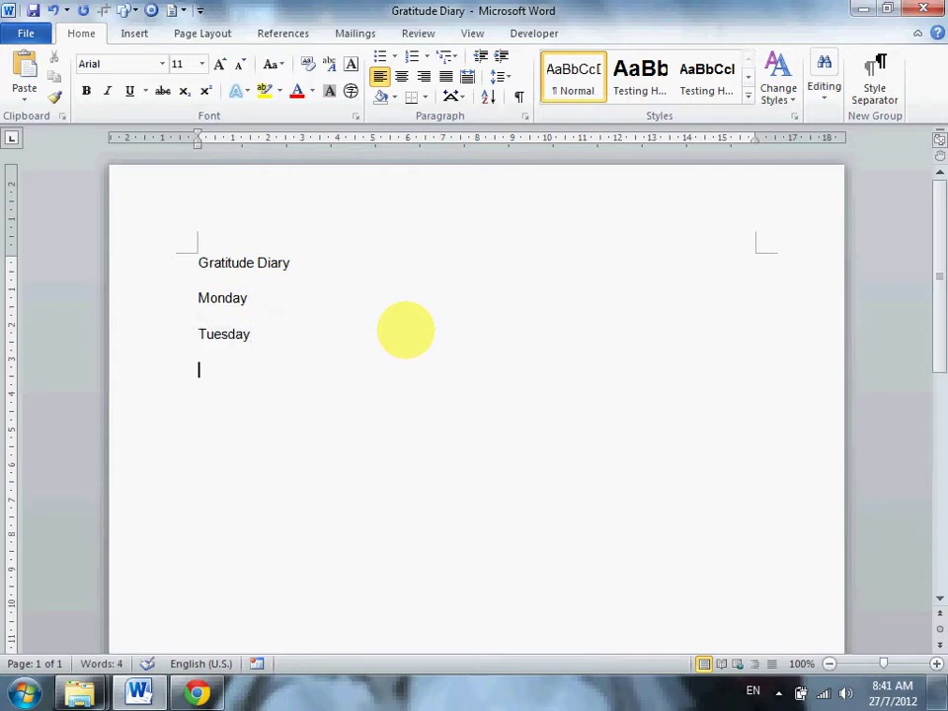
{"action": "type", "text": "Wednesday"}
{"action": "key", "text": "Return"}
{"action": "type", "text": "Thursday"}
{"action": "key", "text": "Return"}
{"action": "type", "text": "Friday"}
{"action": "key", "text": "Return"}
{"action": "type", "text": "Saturday"}
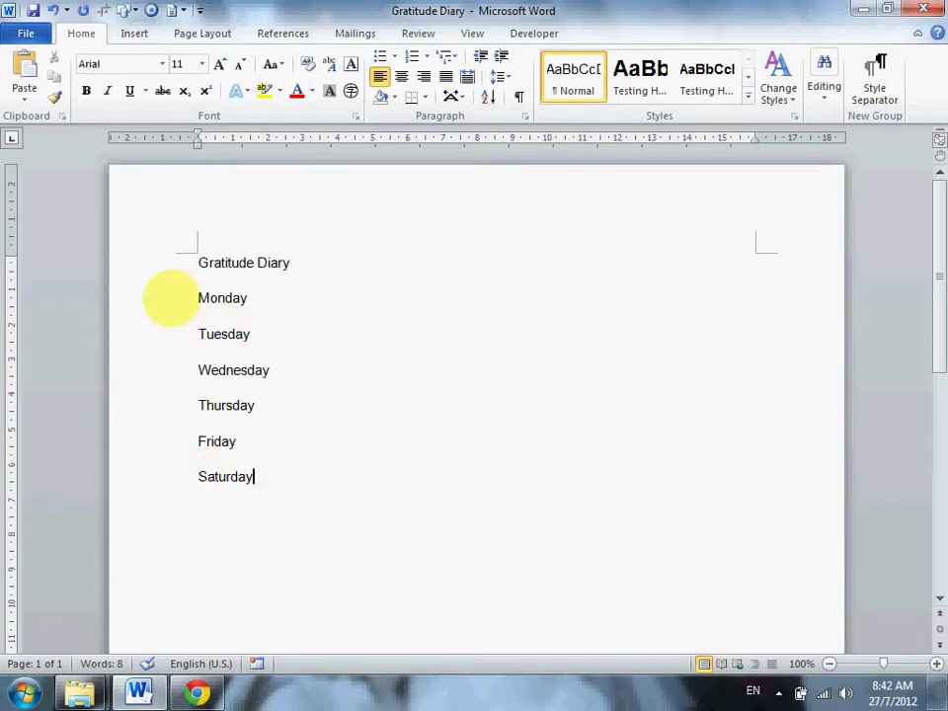
{"action": "scroll", "coordinate": [170, 263], "scroll_direction": "up", "scroll_amount": 2}
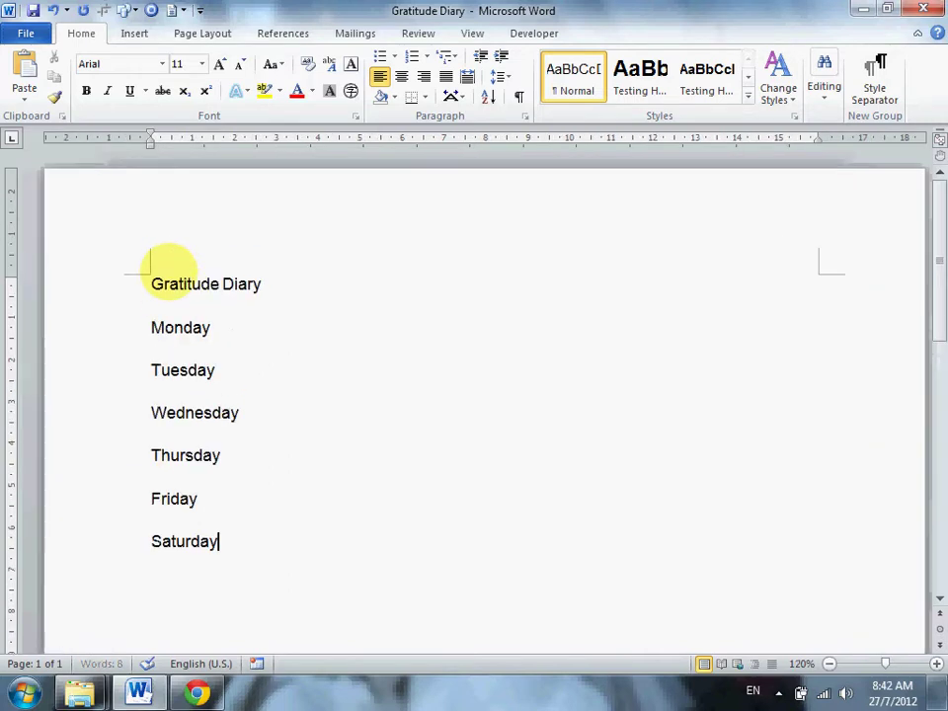
- Under Monday, write 'I am so thankful for working at Pentawise because I can demonstrate my skill.'
{"action": "scroll", "coordinate": [169, 269], "scroll_direction": "down", "scroll_amount": 1}
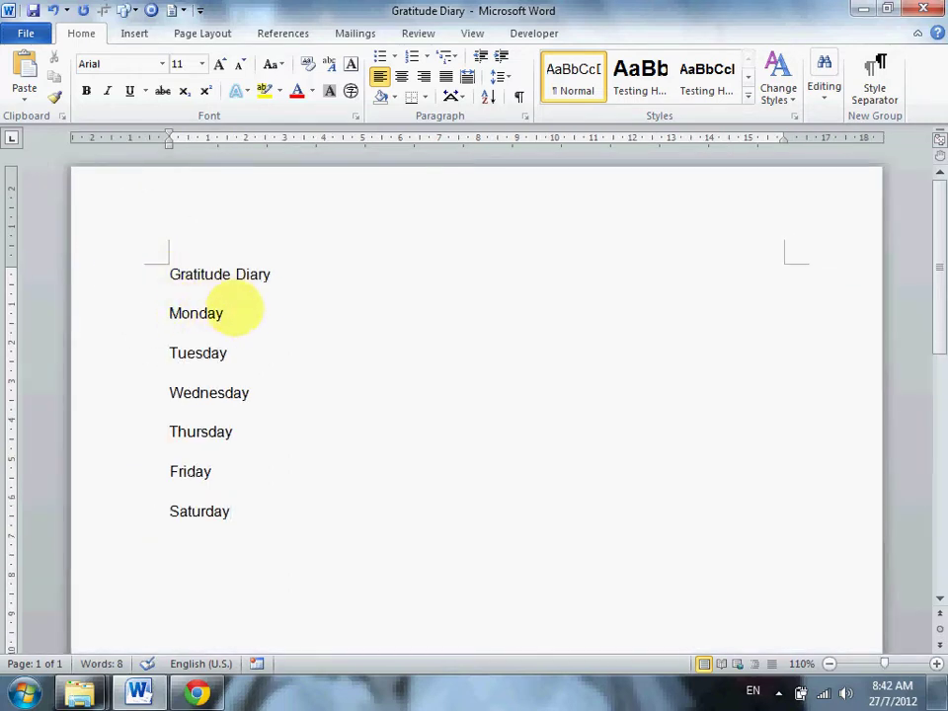
{"action": "left_click", "coordinate": [247, 313]}
{"action": "key", "text": "Return"}
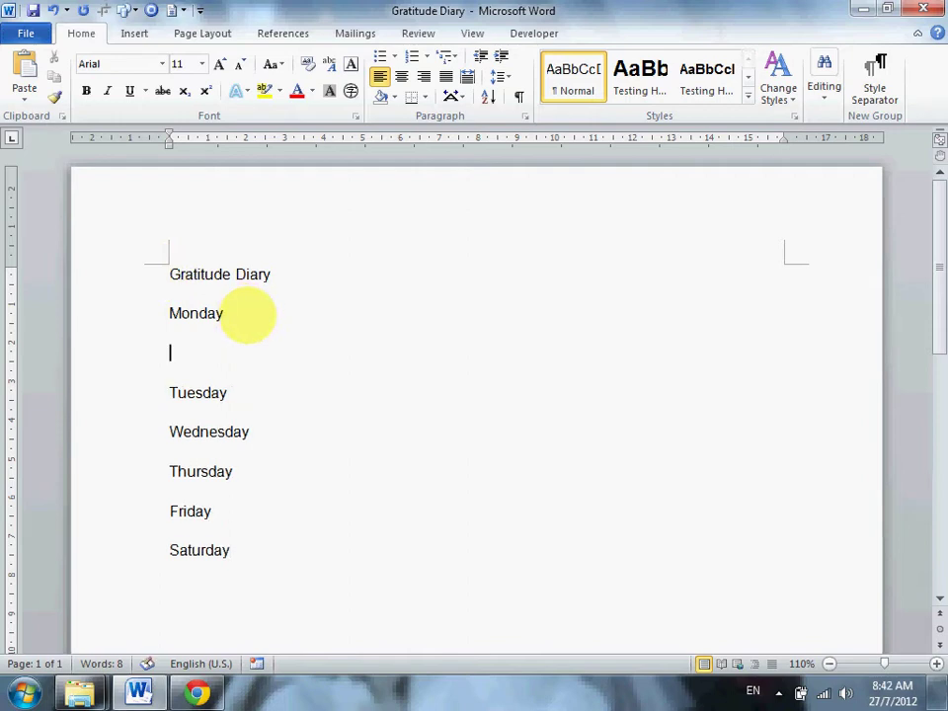
{"action": "type", "text": "I am so thankful for"}
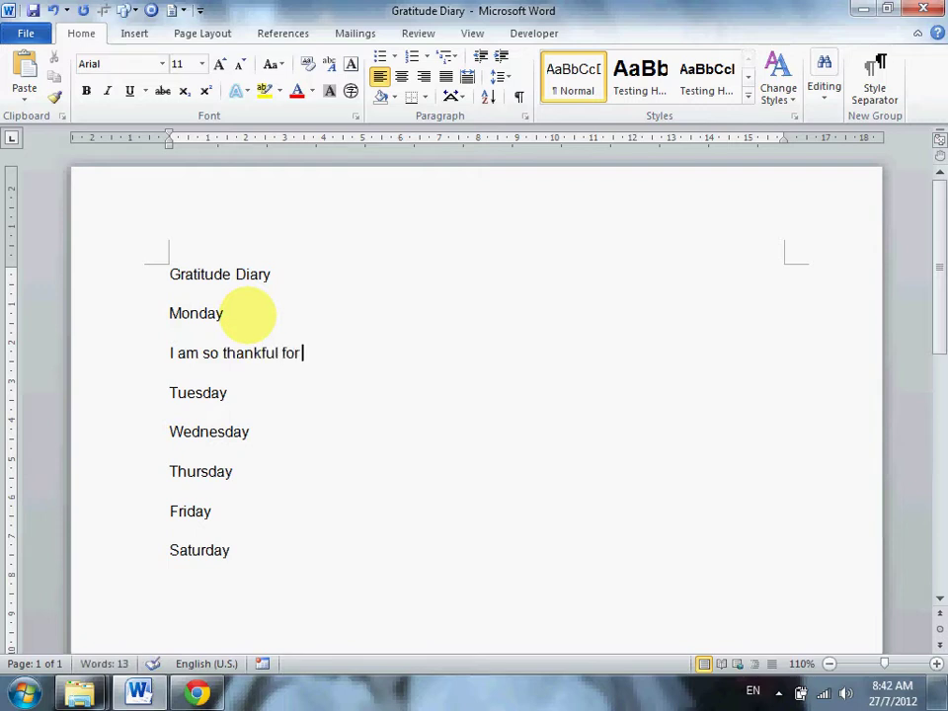
{"action": "type", "text": " working at "}
{"action": "type", "text": "Pentawise because "}
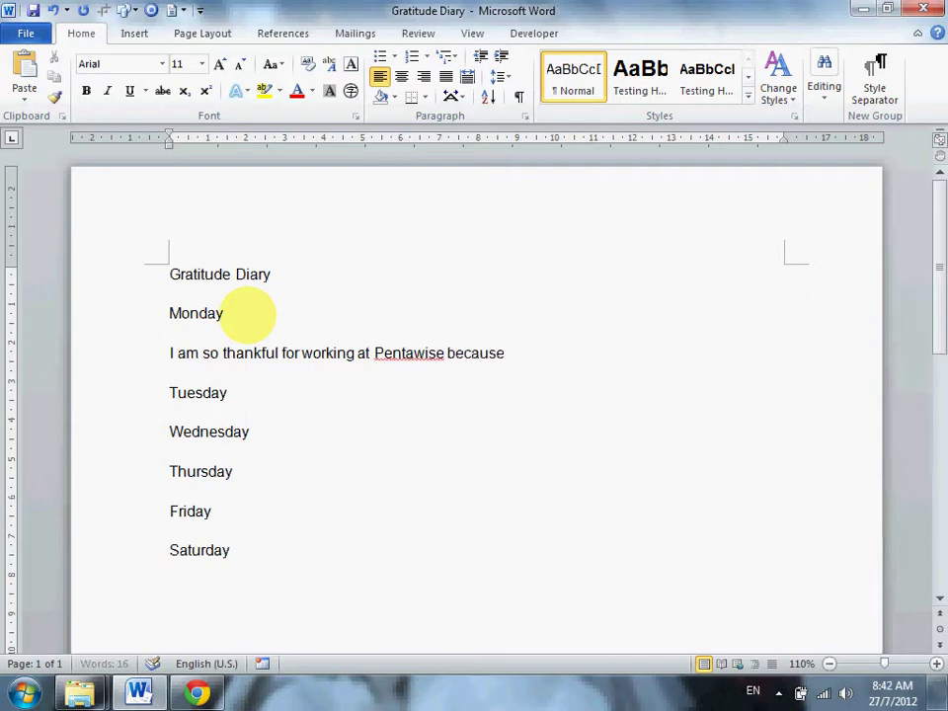
{"action": "type", "text": "I can"}
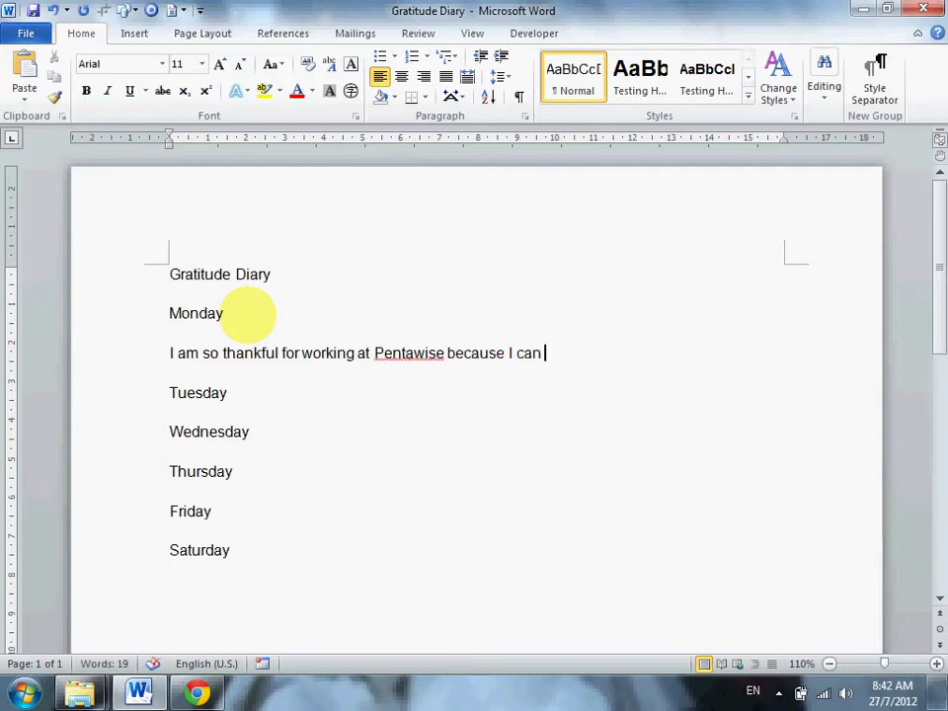
{"action": "type", "text": " express my"}
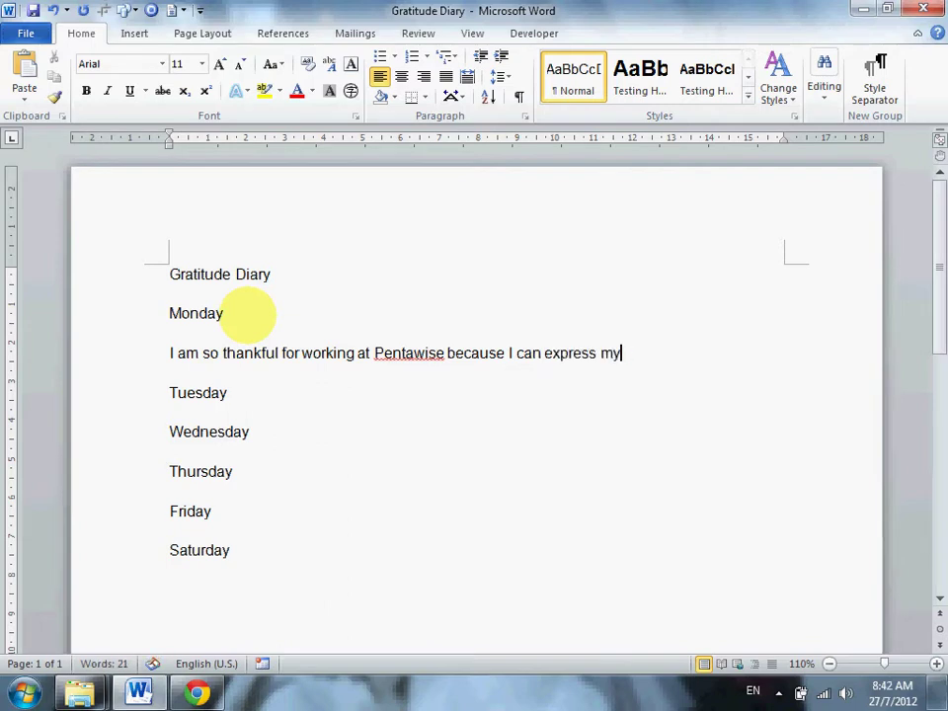
{"action": "key", "text": "BackSpace"}
{"action": "key", "text": "BackSpace"}
{"action": "key", "text": "BackSpace"}
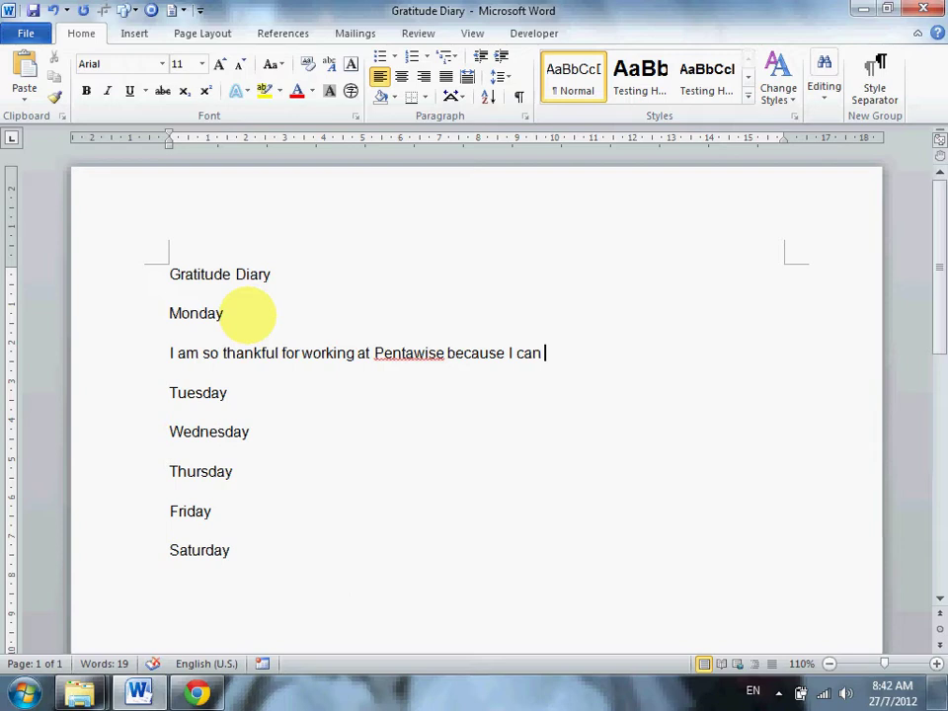
{"action": "type", "text": "demonstrate my skill."}
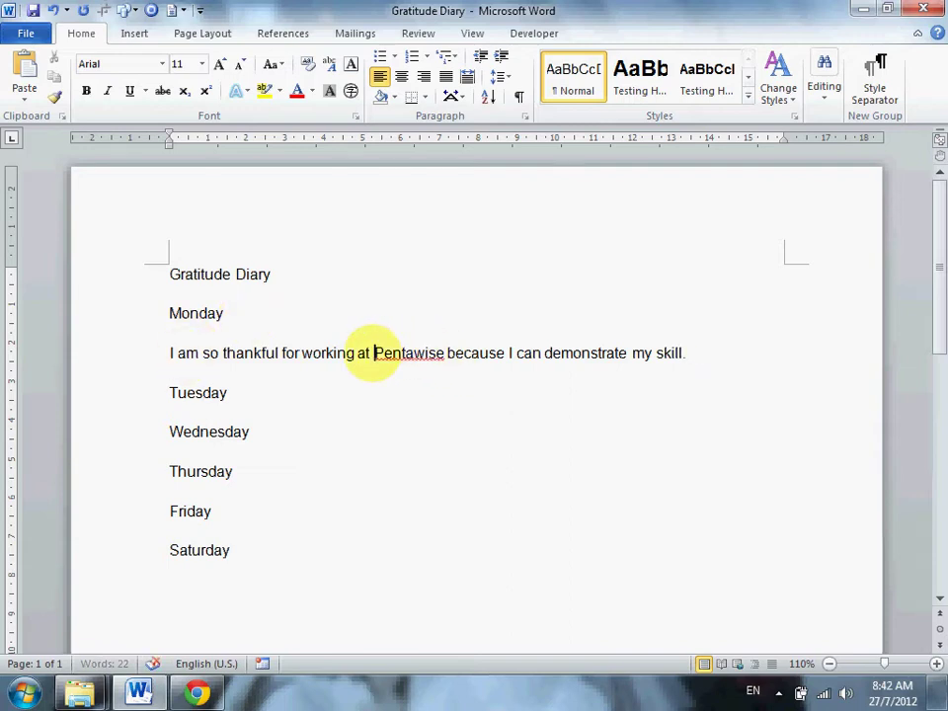
- Select and copy the Monday gratitude sentence
{"action": "left_click_drag", "start_coordinate": [376, 352], "coordinate": [771, 350]}
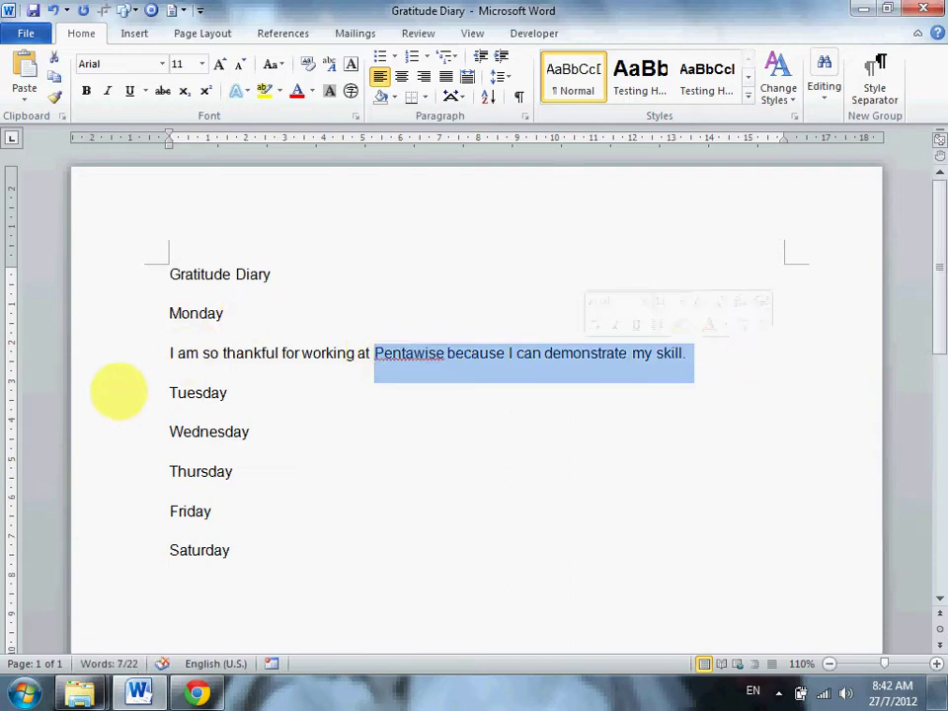
{"action": "left_click", "coordinate": [102, 352]}
{"action": "key", "text": "ctrl+c"}
{"action": "left_click", "coordinate": [170, 393]}
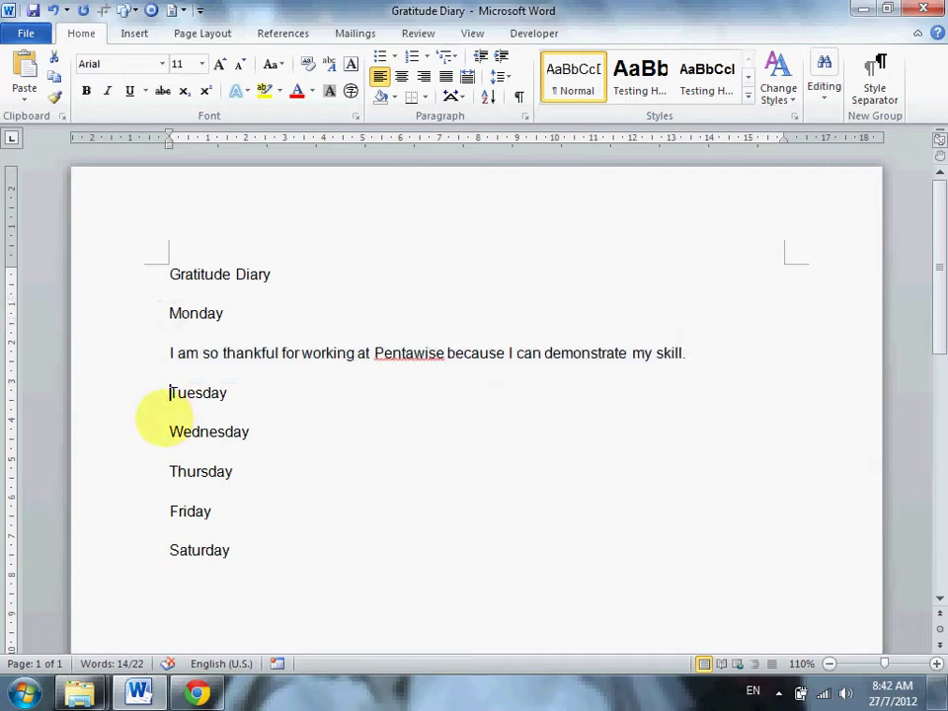
- Paste the copied sentence under Tuesday, Wednesday, Thursday and Friday
{"action": "left_click", "coordinate": [170, 431]}
{"action": "key", "text": "ctrl+v"}
{"action": "left_click", "coordinate": [170, 511]}
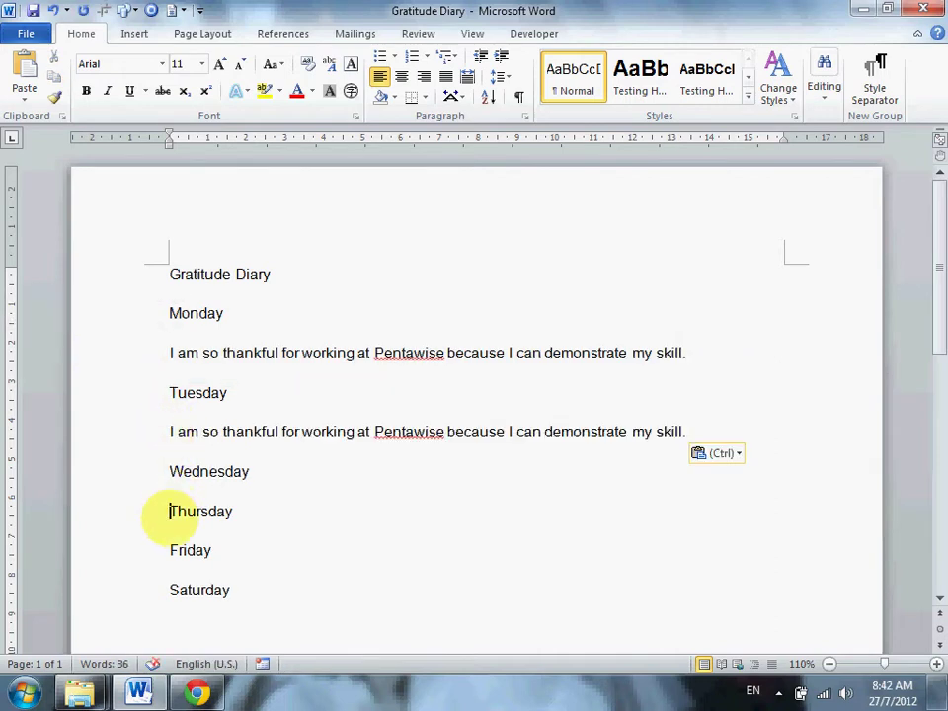
{"action": "key", "text": "ctrl+v"}
{"action": "left_click", "coordinate": [170, 590]}
{"action": "key", "text": "ctrl+v"}
{"action": "scroll", "coordinate": [168, 604], "scroll_direction": "down", "scroll_amount": 1}
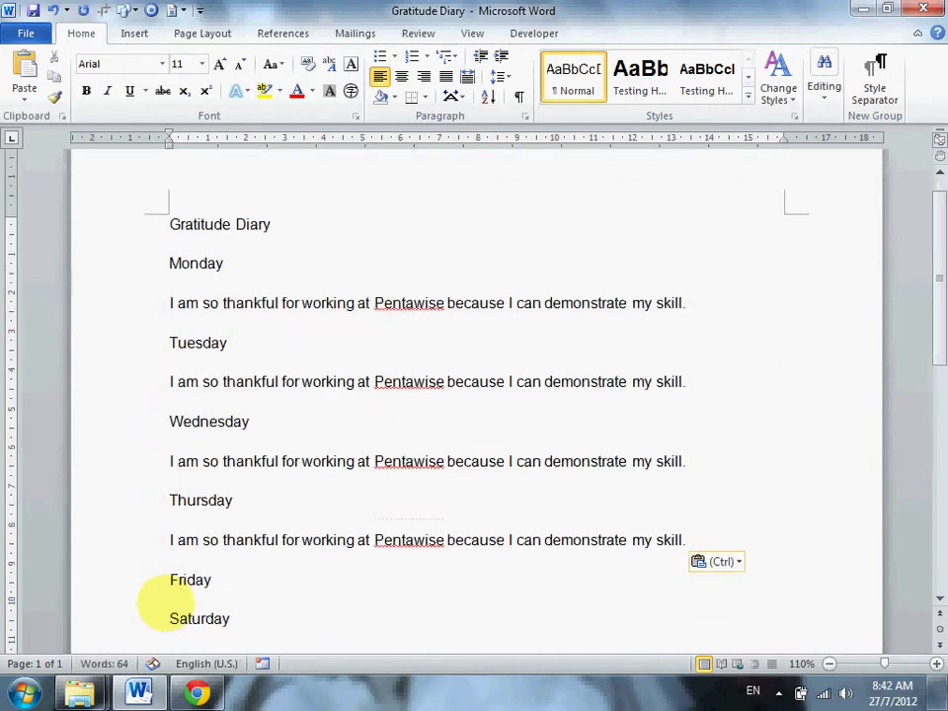
{"action": "left_click", "coordinate": [170, 619]}
{"action": "key", "text": "ctrl+v"}
{"action": "scroll", "coordinate": [166, 620], "scroll_direction": "down", "scroll_amount": 1}
- Change Tuesday's ending to 'for my wife because she support me.' and Wednesday's to 'the water because I can be healthy'
{"action": "scroll", "coordinate": [166, 620], "scroll_direction": "up", "scroll_amount": 1}
{"action": "scroll", "coordinate": [166, 620], "scroll_direction": "up", "scroll_amount": 1}
{"action": "scroll", "coordinate": [168, 617], "scroll_direction": "up", "scroll_amount": 8}
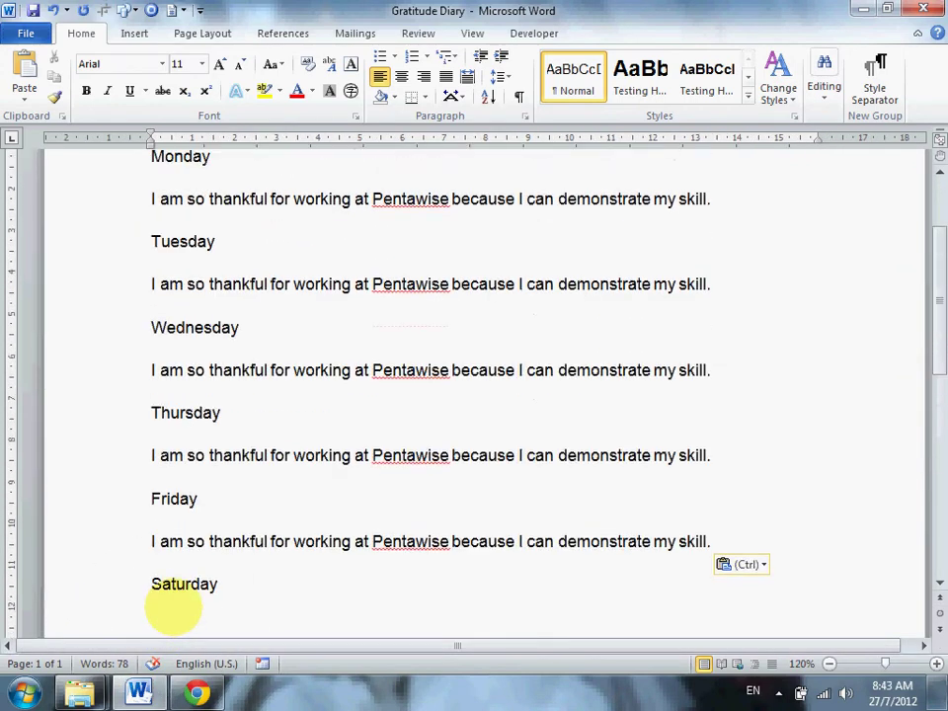
{"action": "scroll", "coordinate": [173, 609], "scroll_direction": "up", "scroll_amount": 1}
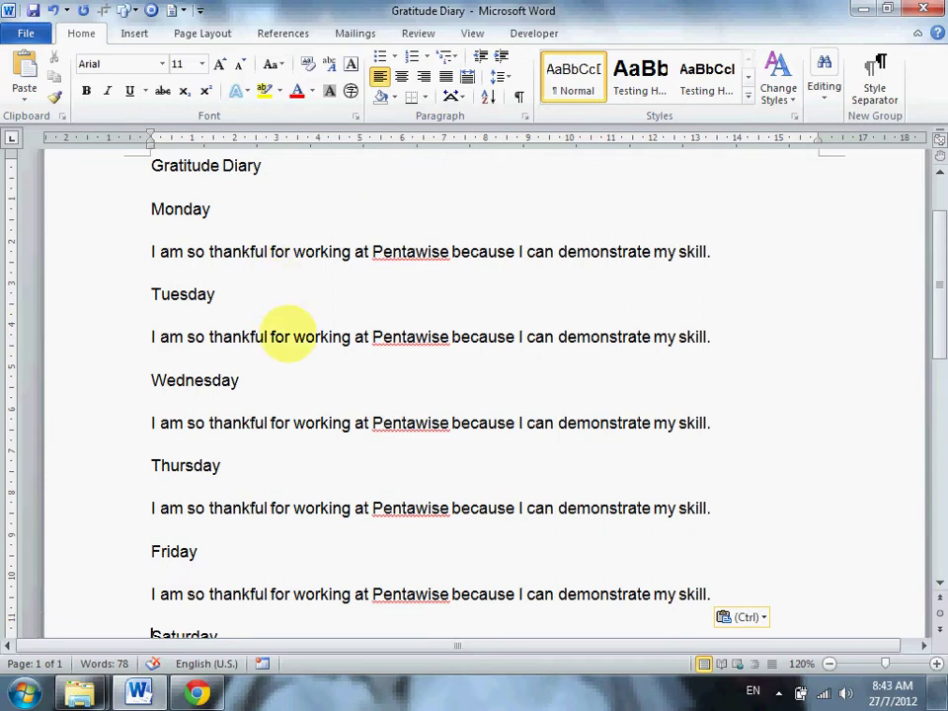
{"action": "left_click_drag", "start_coordinate": [266, 338], "coordinate": [747, 336]}
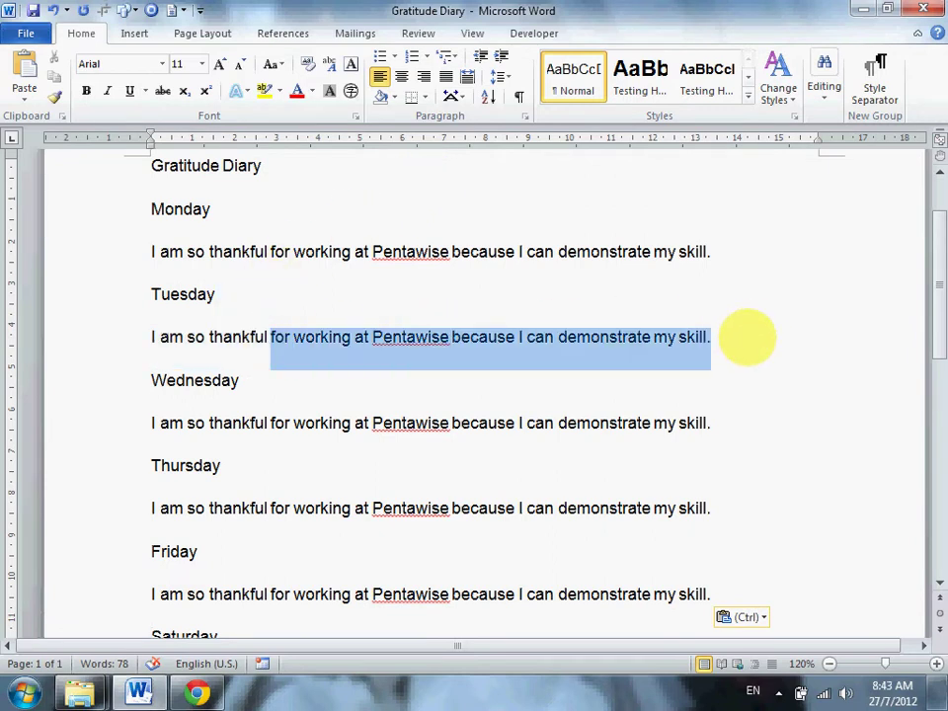
{"action": "key", "text": "Delete"}
{"action": "type", "text": "jfo"}
{"action": "key", "text": "BackSpace"}
{"action": "key", "text": "BackSpace"}
{"action": "key", "text": "BackSpace"}
{"action": "type", "text": "for my wife be"}
{"action": "type", "text": "e she support me."}
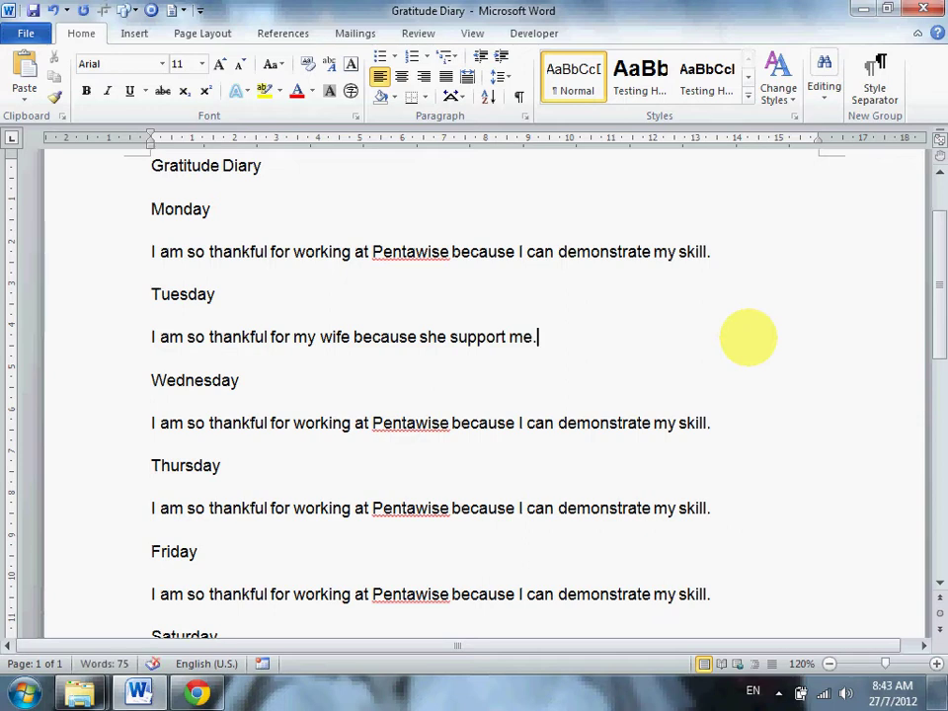
{"action": "mouse_move", "coordinate": [276, 422]}
{"action": "left_mouse_down"}
{"action": "mouse_move", "coordinate": [741, 420]}
{"action": "mouse_move", "coordinate": [306, 442]}
{"action": "left_mouse_up"}
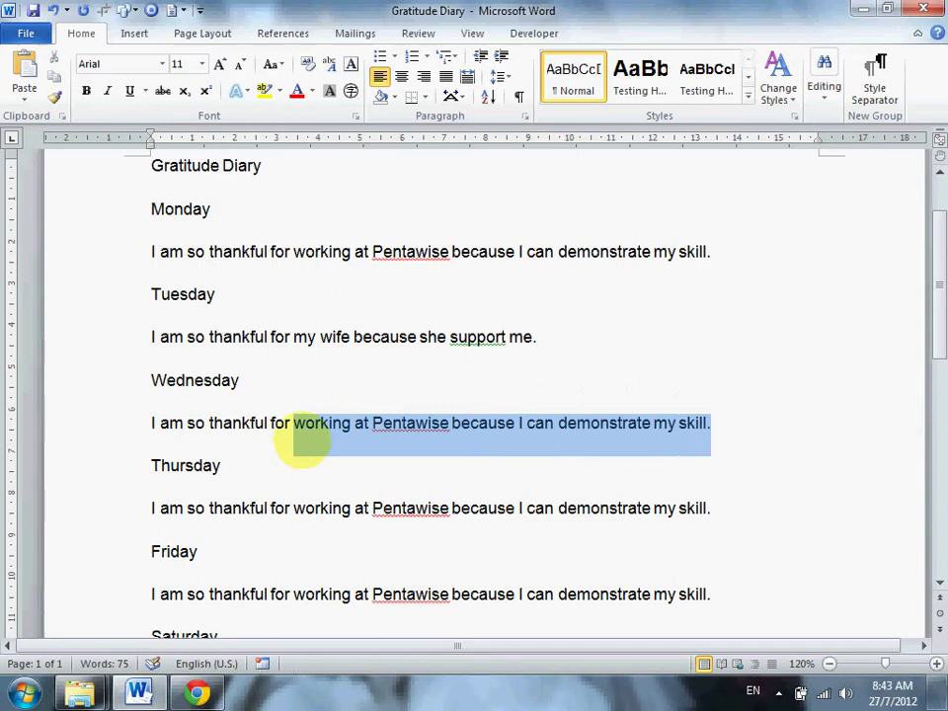
{"action": "type", "text": "the water because I can be"}
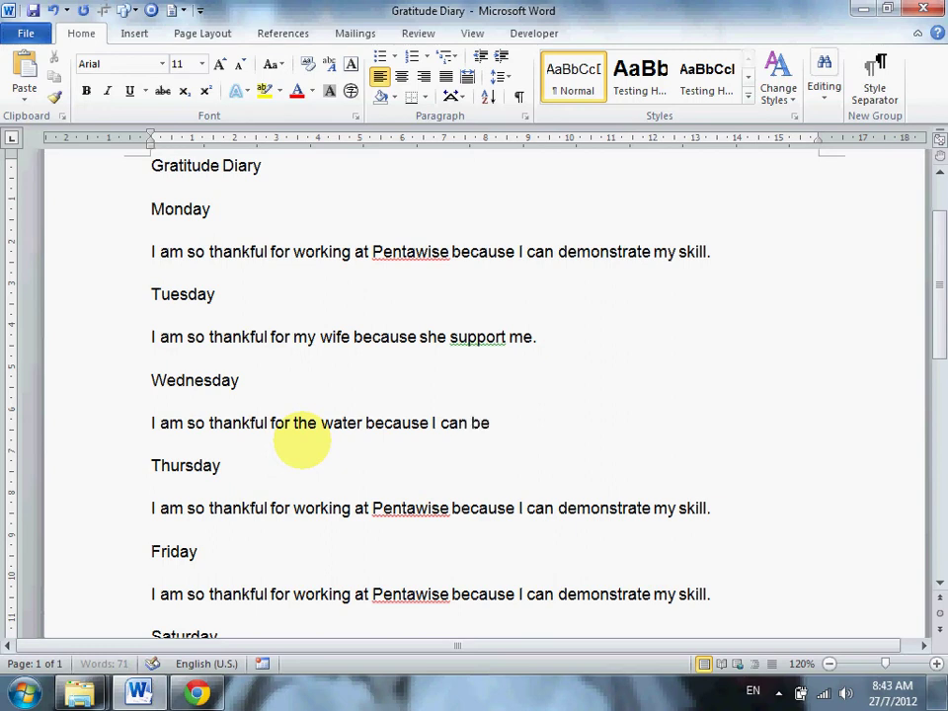
{"action": "type", "text": " healthy."}
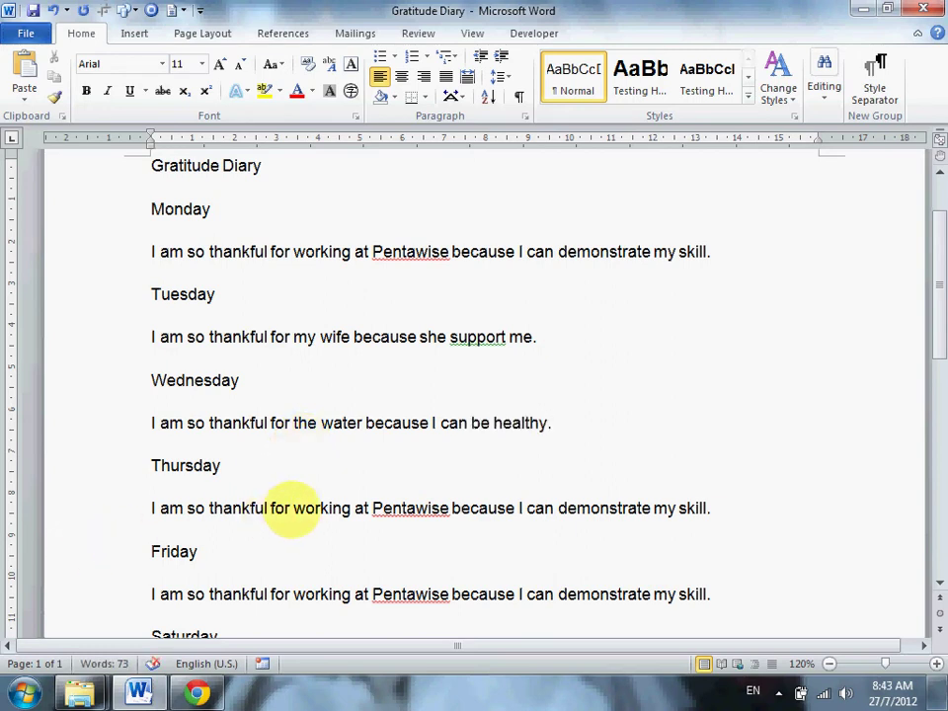
- Change Thursday's entry to end 'for the police because I am safety.'
{"action": "left_click_drag", "start_coordinate": [293, 508], "coordinate": [744, 508]}
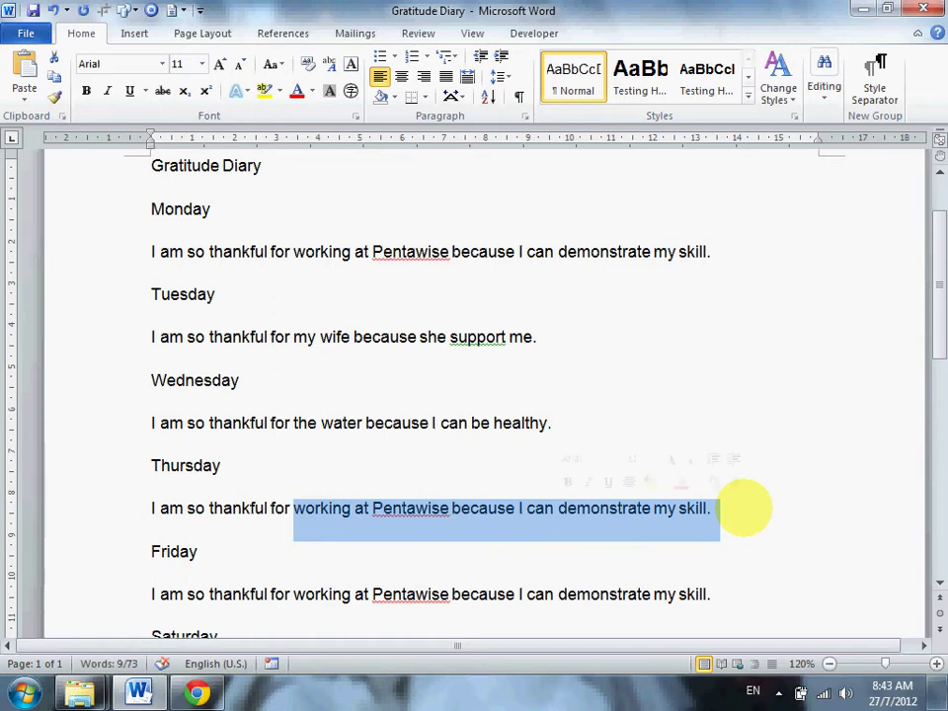
{"action": "type", "text": "the police because "}
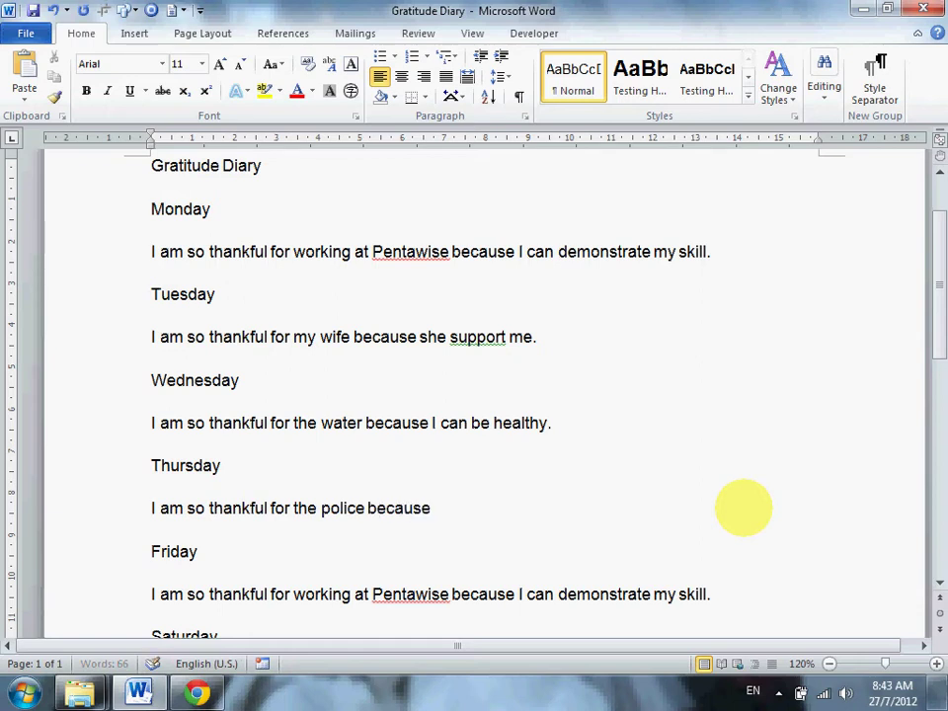
{"action": "type", "text": "I am safe"}
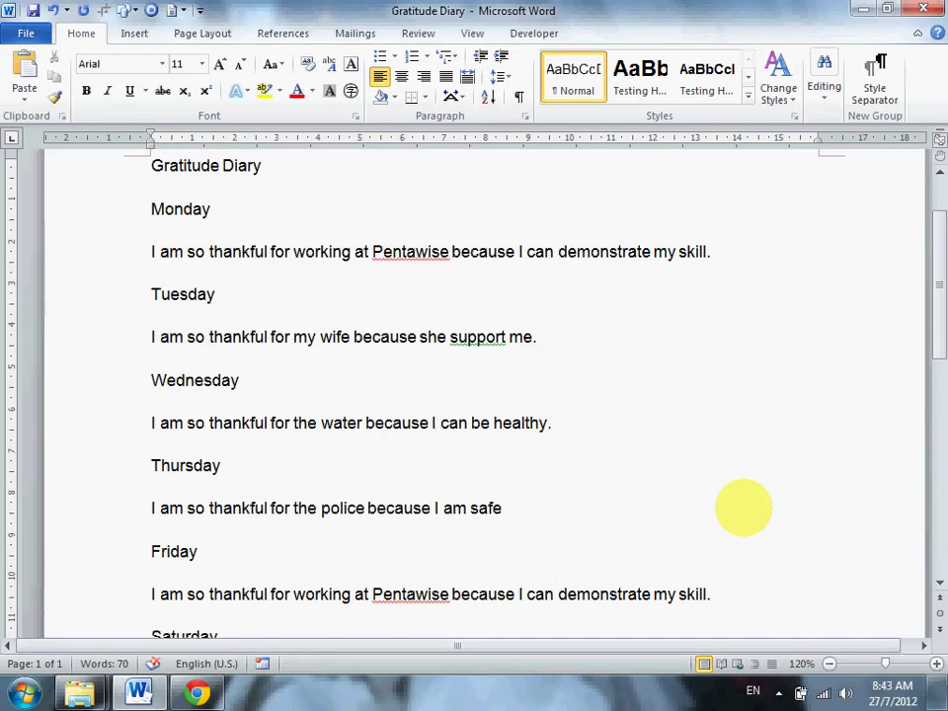
{"action": "type", "text": "ty."}
{"action": "scroll", "coordinate": [740, 507], "scroll_direction": "down", "scroll_amount": 1}
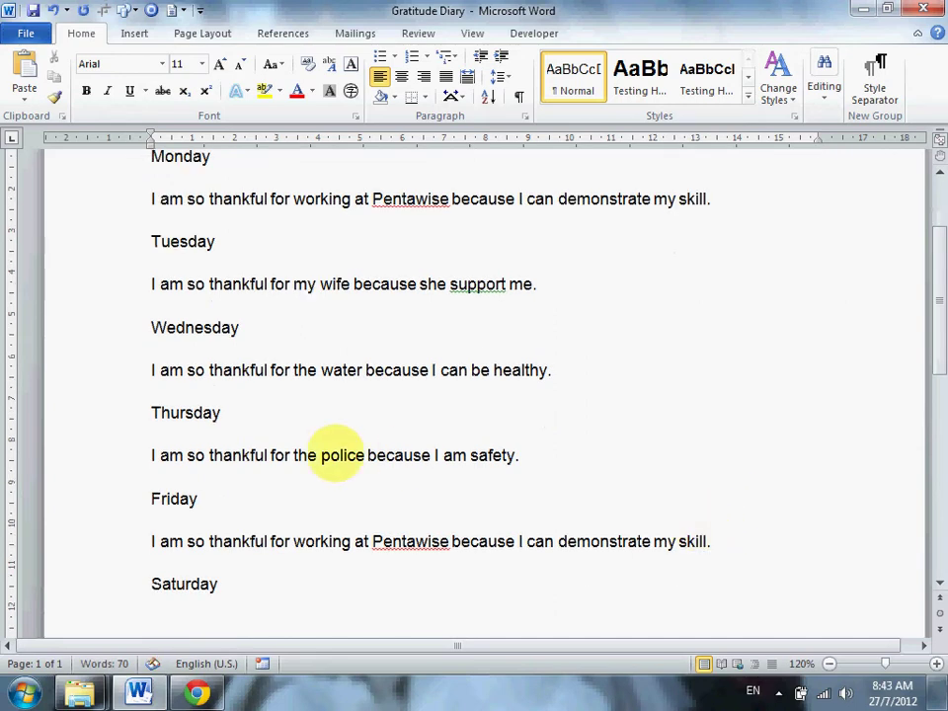
- Change Friday's entry to end 'the government because there is still peace, no war.'
{"action": "left_click_drag", "start_coordinate": [293, 542], "coordinate": [770, 536]}
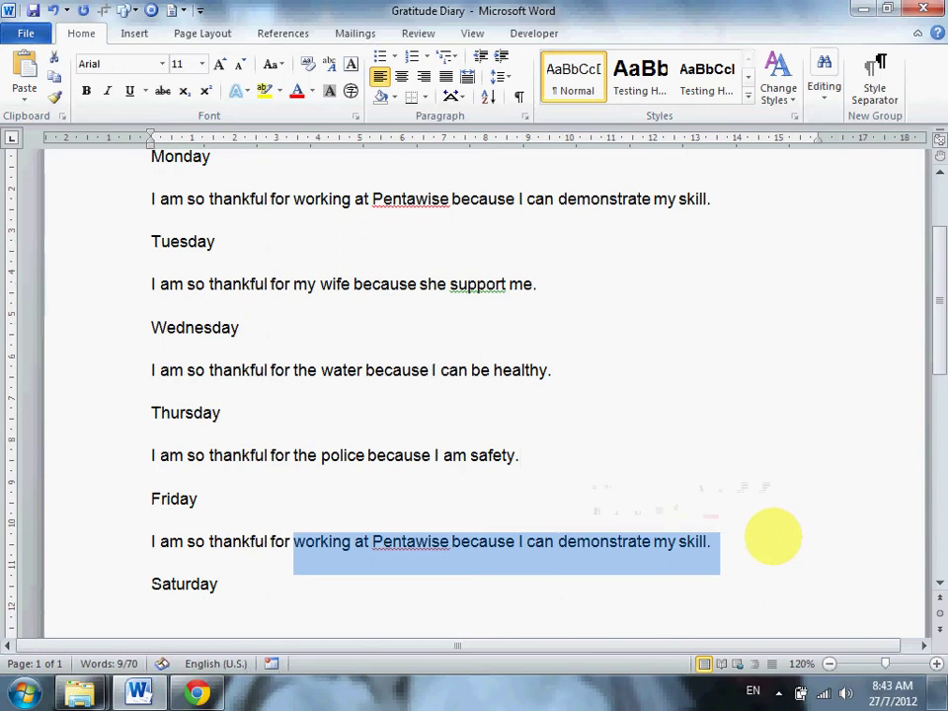
{"action": "type", "text": "the governement because they"}
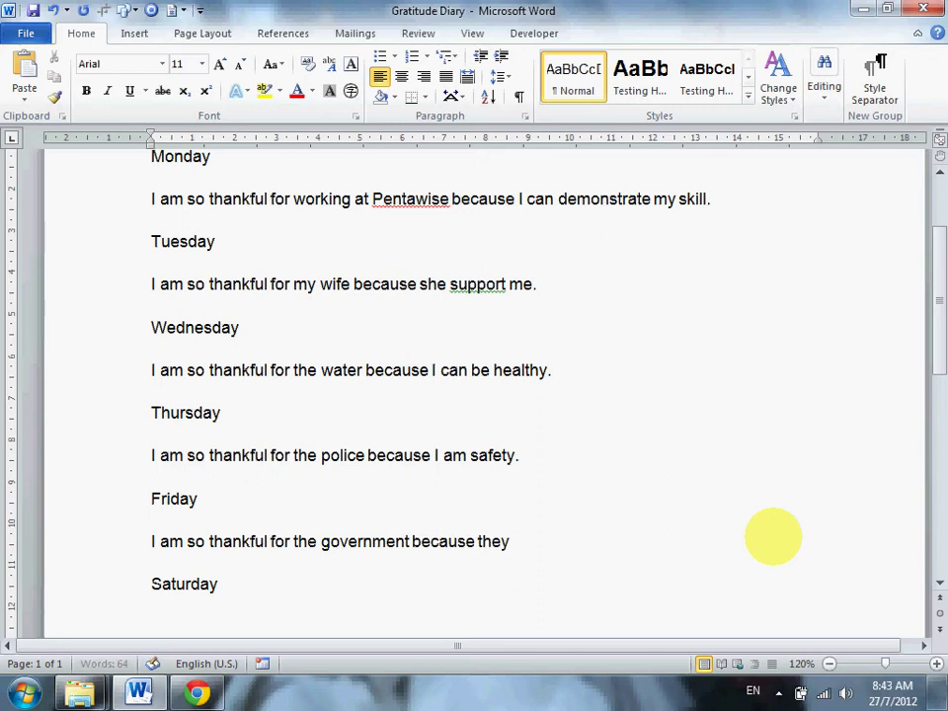
{"action": "key", "text": "BackSpace"}
{"action": "key", "text": "BackSpace"}
{"action": "type", "text": "re is still peace"}
{"action": "type", "text": "."}
{"action": "key", "text": "BackSpace"}
{"action": "type", "text": ", no war yet."}
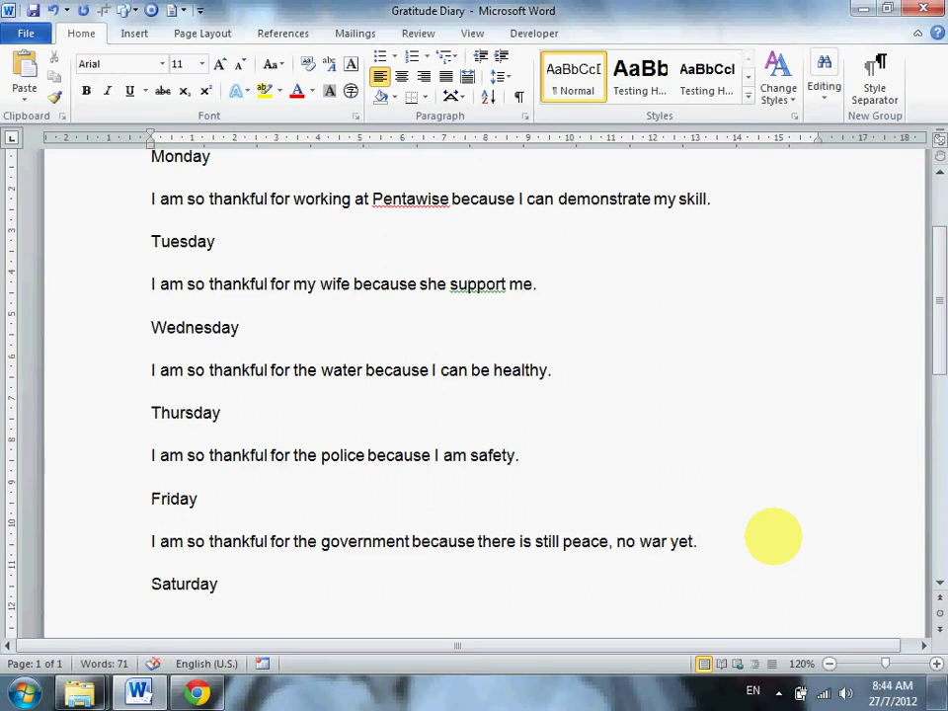
{"action": "key", "text": "BackSpace"}
{"action": "key", "text": "BackSpace"}
{"action": "key", "text": "BackSpace"}
{"action": "key", "text": "BackSpace"}
{"action": "type", "text": "."}
{"action": "scroll", "coordinate": [484, 367], "scroll_direction": "down", "scroll_amount": 1}
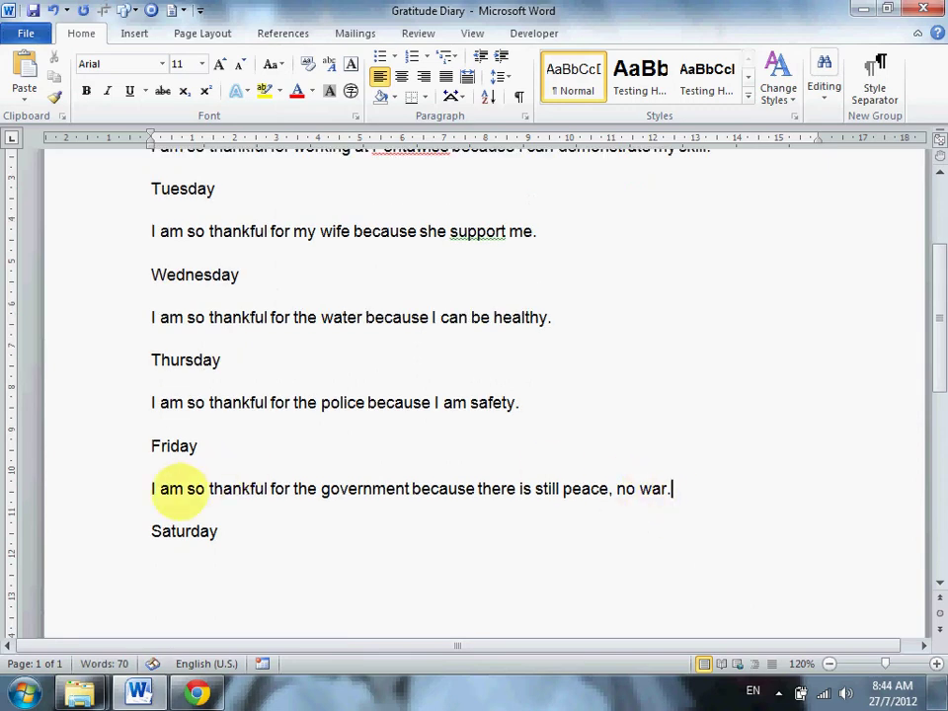
{"action": "left_click", "coordinate": [93, 494]}
- Add a Saturday entry: 'I am so thankful for today because I can rest nicely.'
{"action": "left_click", "coordinate": [163, 538]}
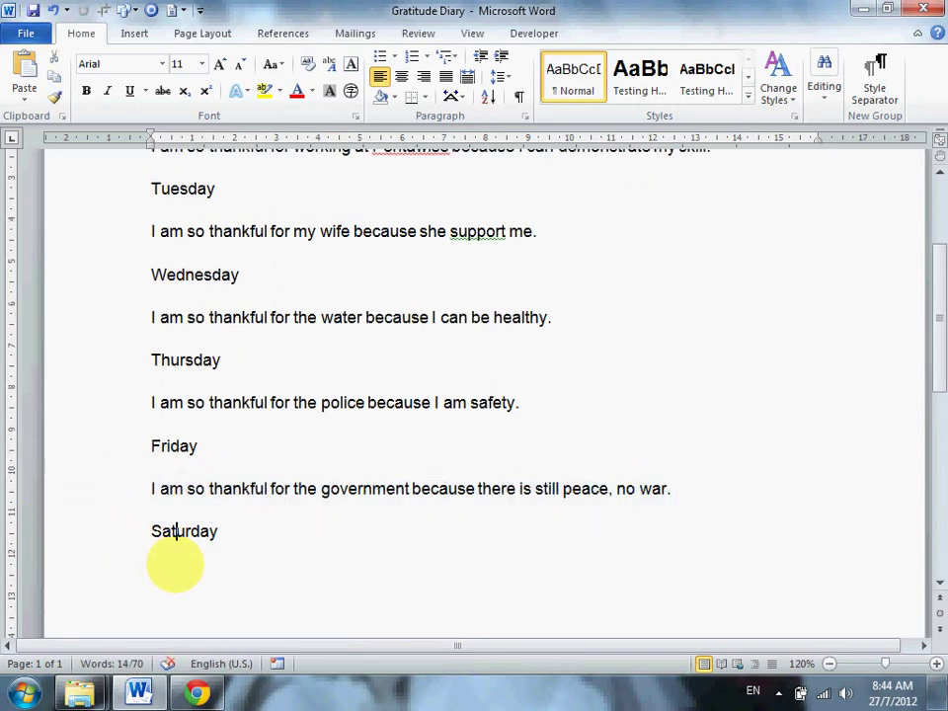
{"action": "key", "text": "Return"}
{"action": "type", "text": "I am so thankful for the government because there is still peace, no war."}
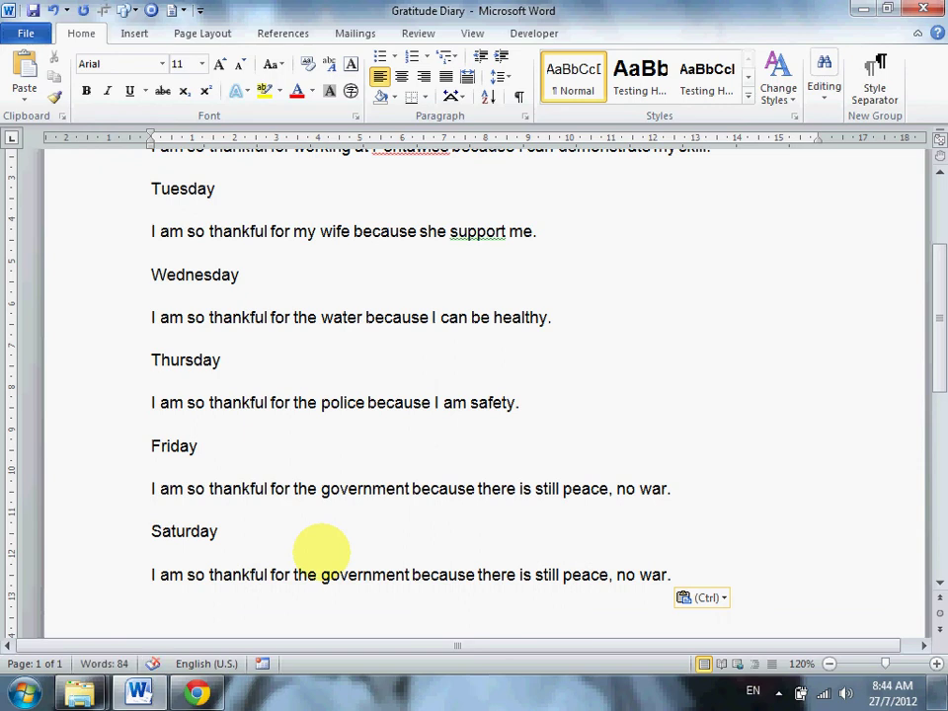
{"action": "scroll", "coordinate": [321, 548], "scroll_direction": "down", "scroll_amount": 1}
{"action": "left_click_drag", "start_coordinate": [321, 548], "coordinate": [820, 519]}
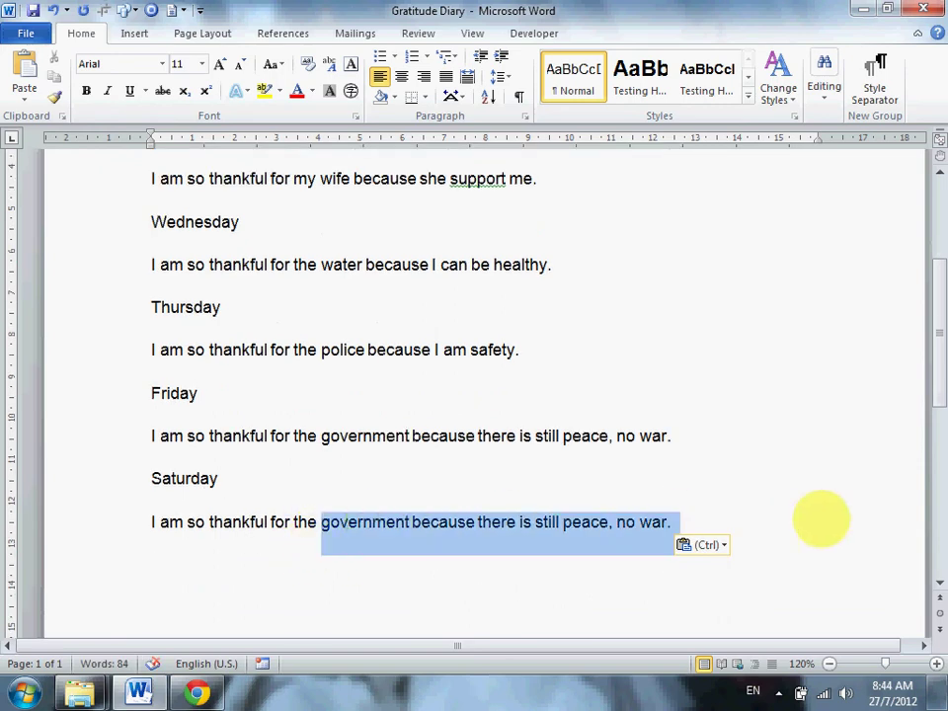
{"action": "key", "text": "BackSpace"}
{"action": "key", "text": "BackSpace"}
{"action": "key", "text": "BackSpace"}
{"action": "key", "text": "BackSpace"}
{"action": "type", "text": "today because "}
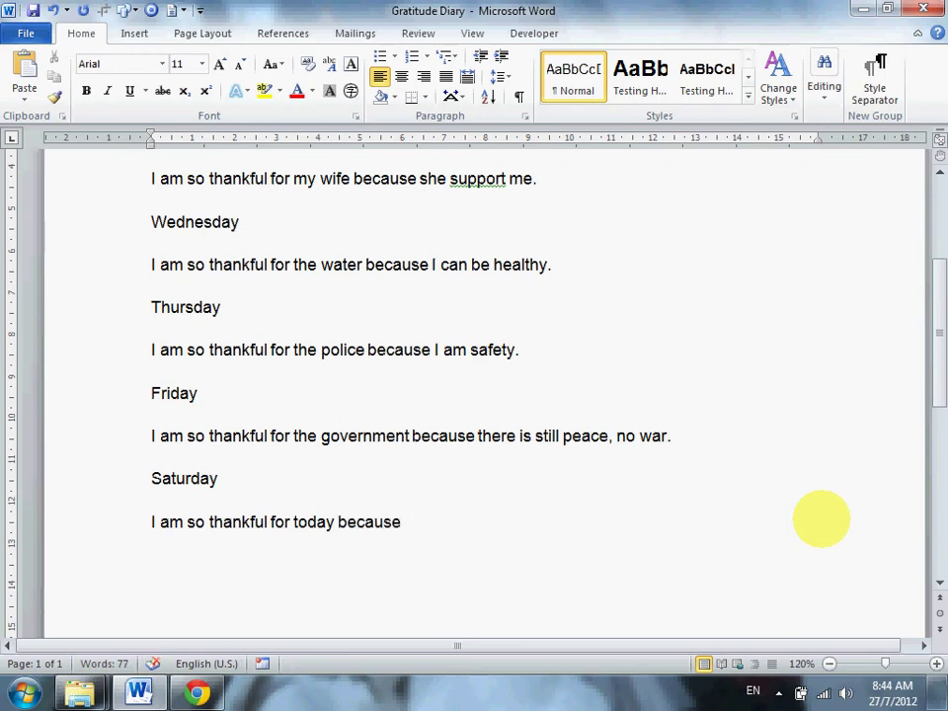
{"action": "type", "text": "I can rest "}
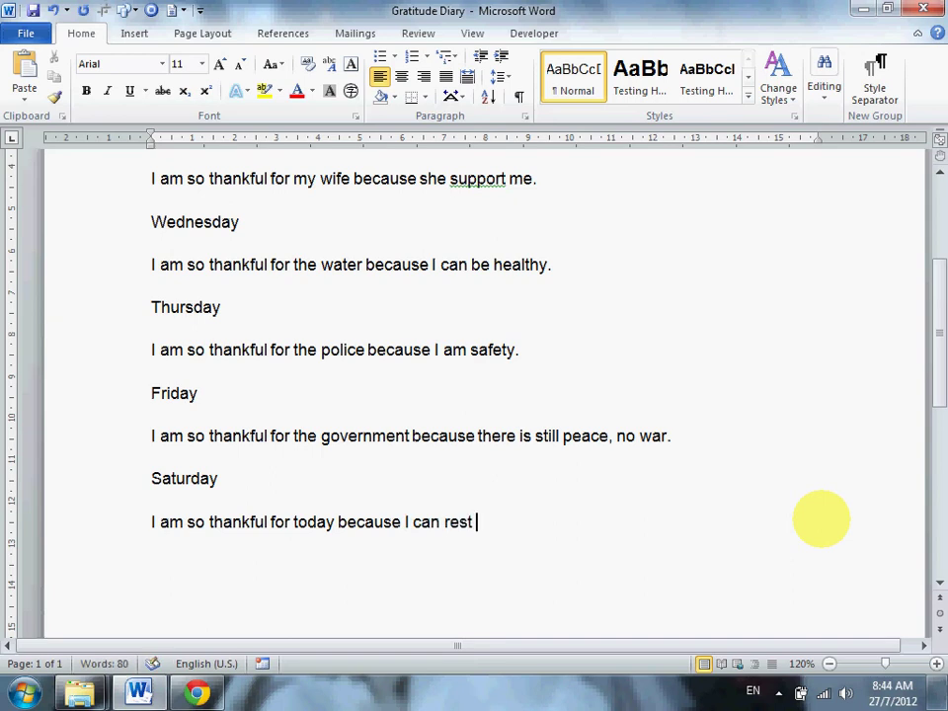
{"action": "type", "text": "nicely."}
{"action": "scroll", "coordinate": [374, 441], "scroll_direction": "down", "scroll_amount": 5}
{"action": "scroll", "coordinate": [374, 440], "scroll_direction": "up", "scroll_amount": 1}
{"action": "scroll", "coordinate": [375, 440], "scroll_direction": "up", "scroll_amount": 5}
{"action": "scroll", "coordinate": [373, 438], "scroll_direction": "up", "scroll_amount": 1}
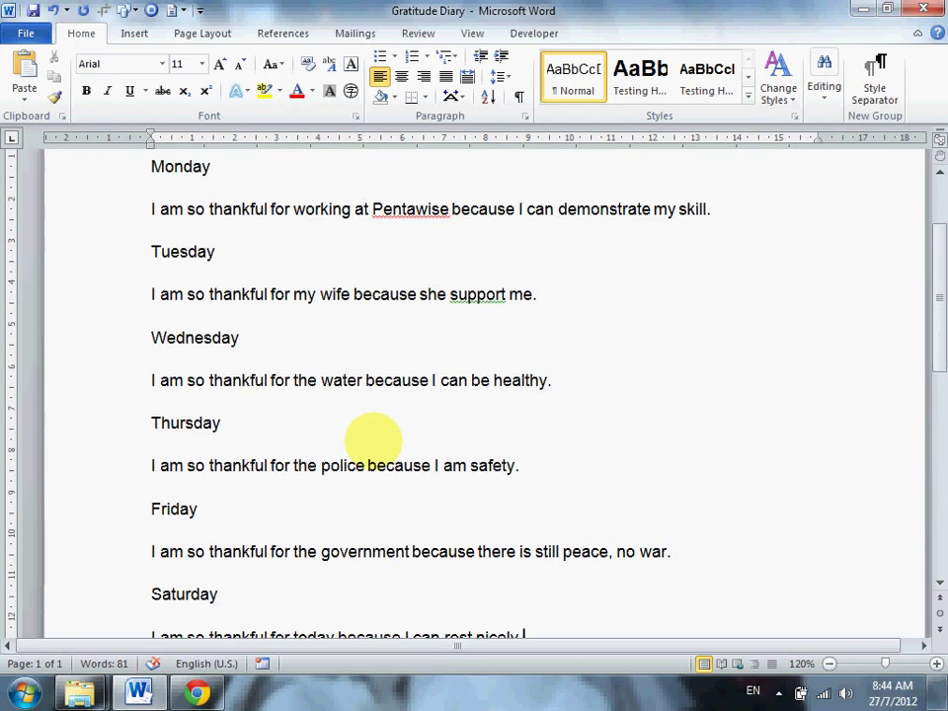
{"action": "scroll", "coordinate": [371, 438], "scroll_direction": "down", "scroll_amount": 1}
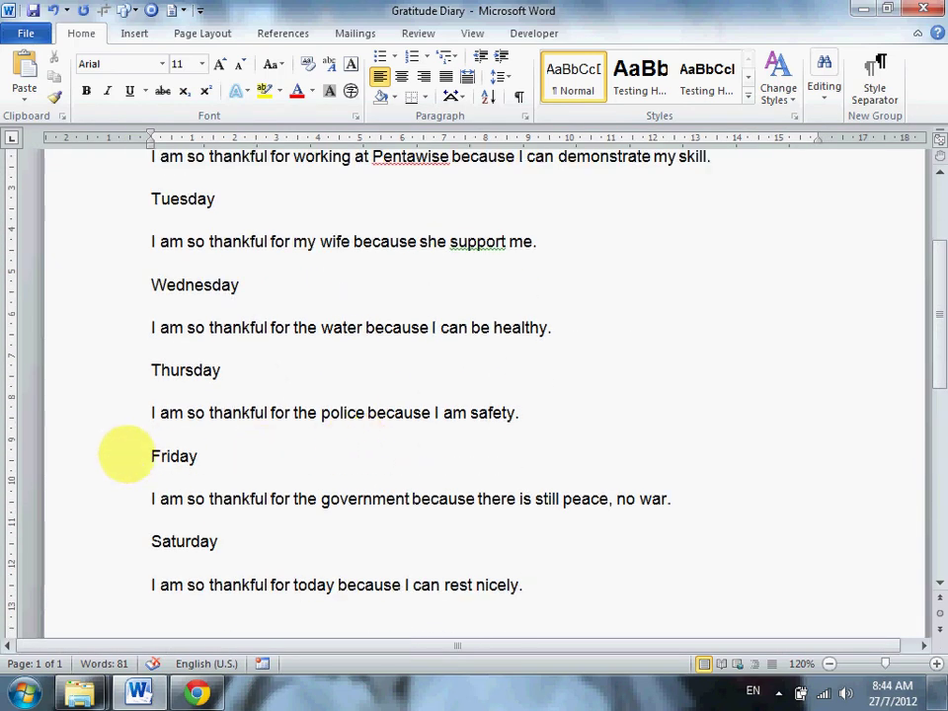
{"action": "scroll", "coordinate": [120, 454], "scroll_direction": "up", "scroll_amount": 3}
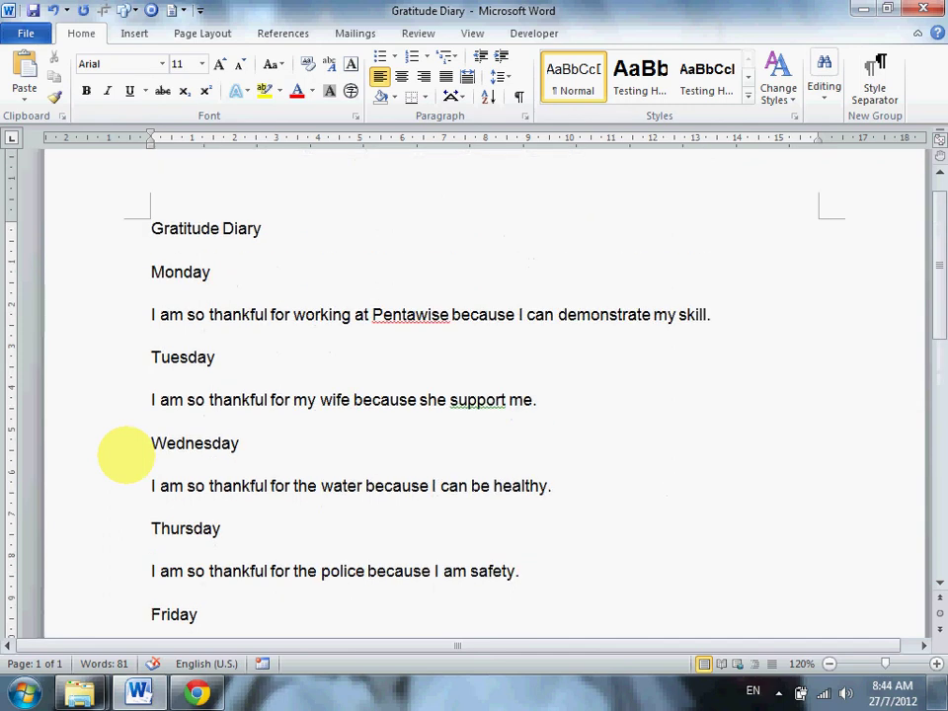
{"action": "scroll", "coordinate": [96, 249], "scroll_direction": "down", "scroll_amount": 2}
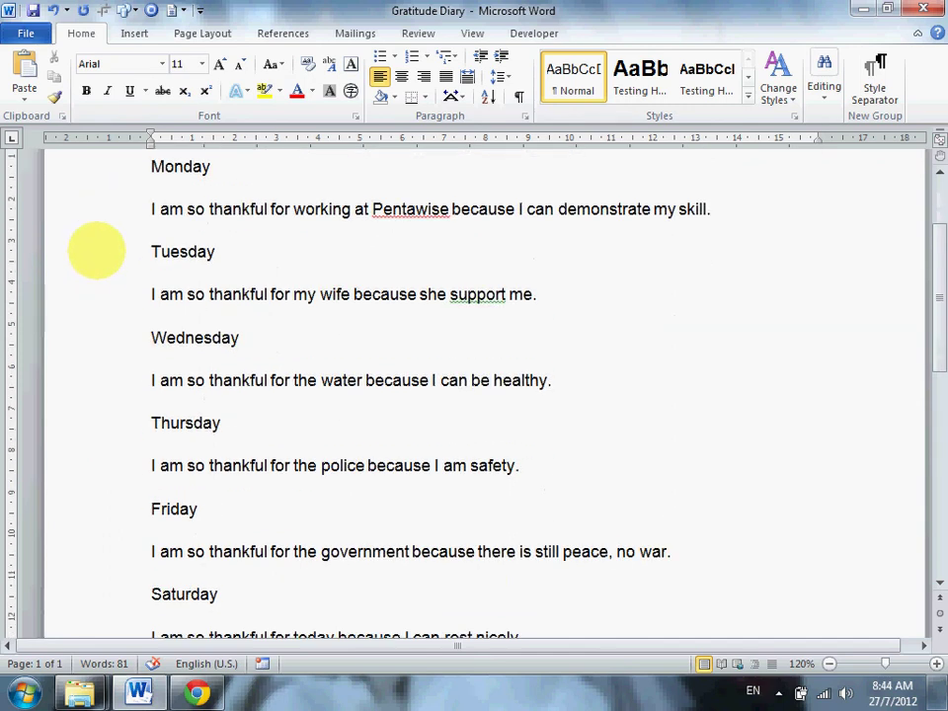
{"action": "scroll", "coordinate": [96, 254], "scroll_direction": "down", "scroll_amount": 1, "text": "ctrl"}
{"action": "scroll", "coordinate": [95, 254], "scroll_direction": "up", "scroll_amount": 5}
{"action": "scroll", "coordinate": [95, 253], "scroll_direction": "up", "scroll_amount": 4}
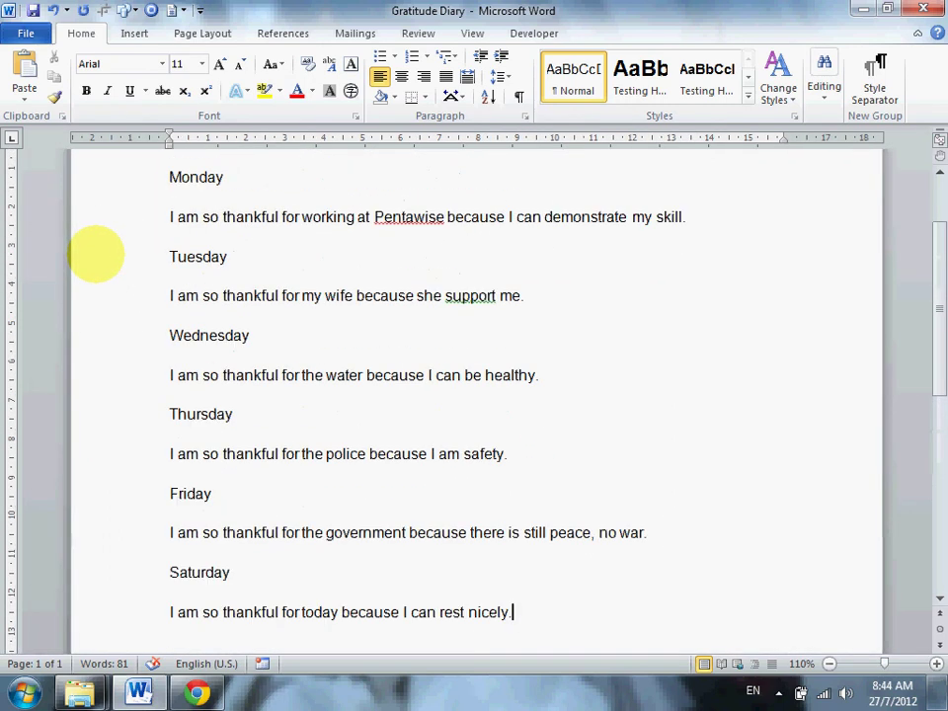
{"action": "scroll", "coordinate": [95, 254], "scroll_direction": "up", "scroll_amount": 1}
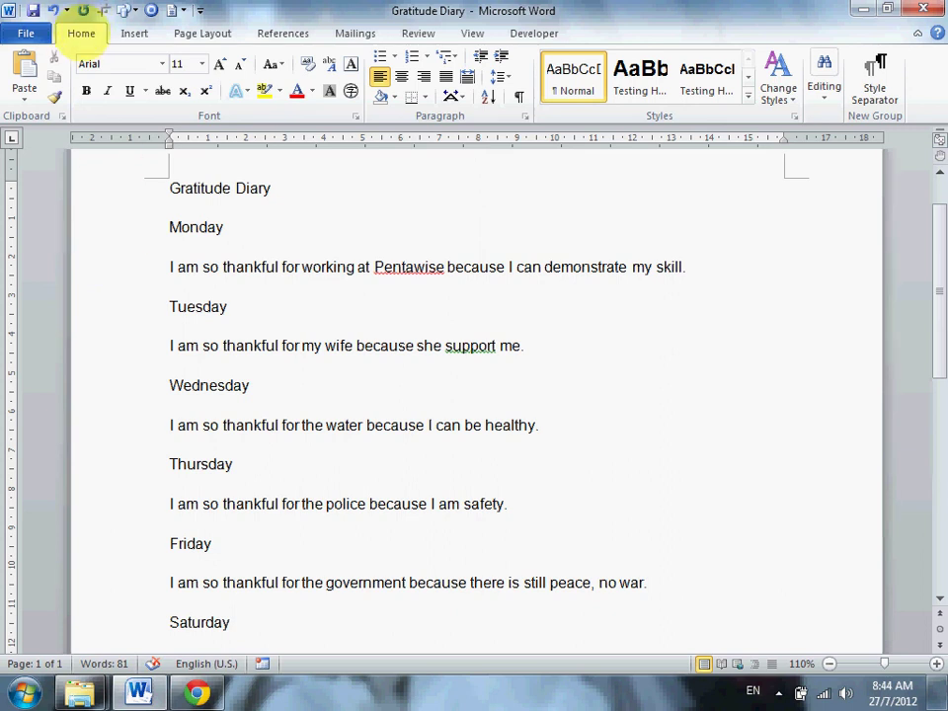
{"action": "double_click", "coordinate": [81, 33]}
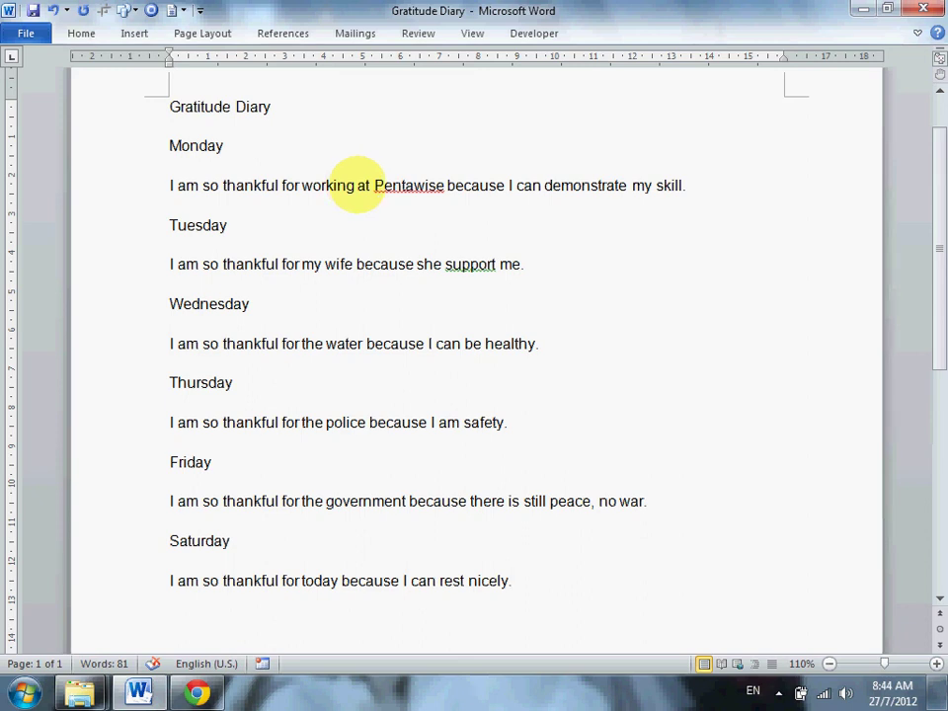
- Select the Monday sentence from 'at Pentawise' to the end
{"action": "left_click_drag", "start_coordinate": [358, 185], "coordinate": [700, 193]}
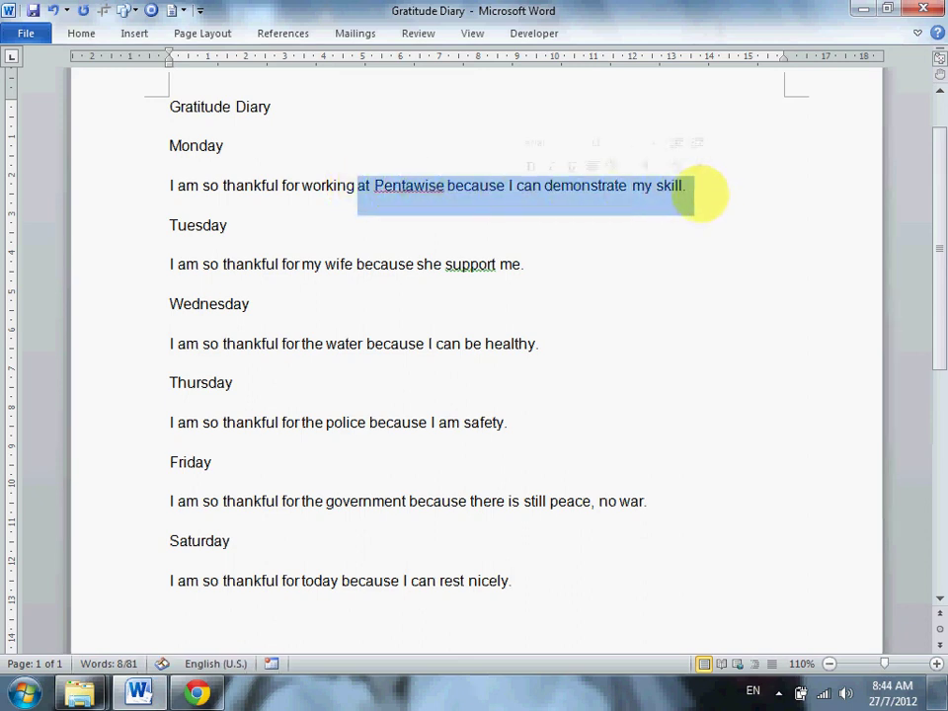